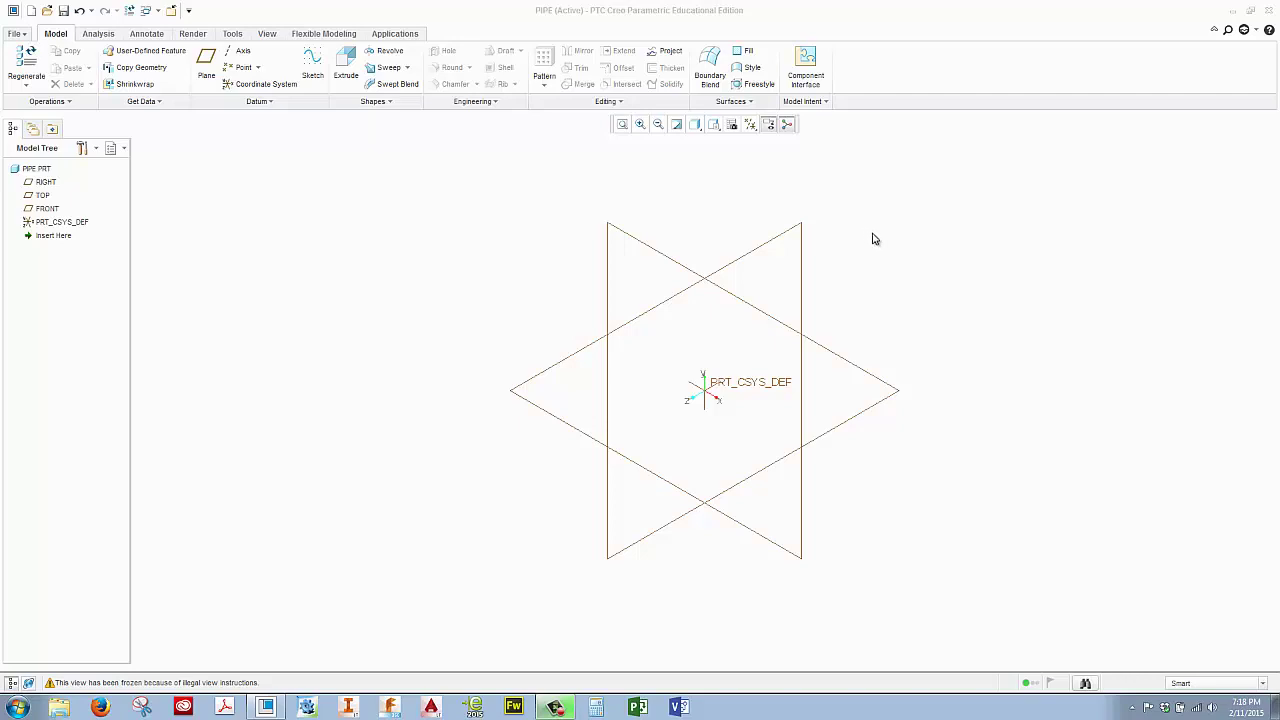
# Start a sketch on the FRONT plane, viewed straight on.
pyautogui.click(656, 252)
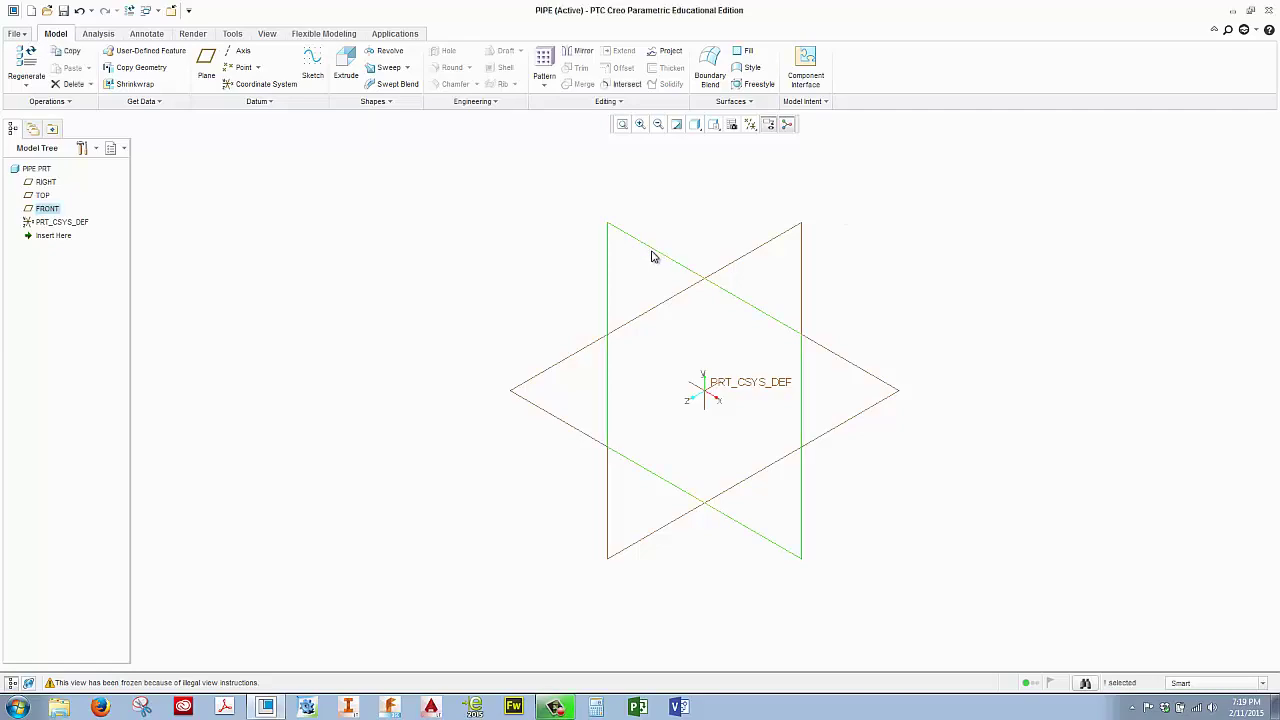
pyautogui.click(313, 70)
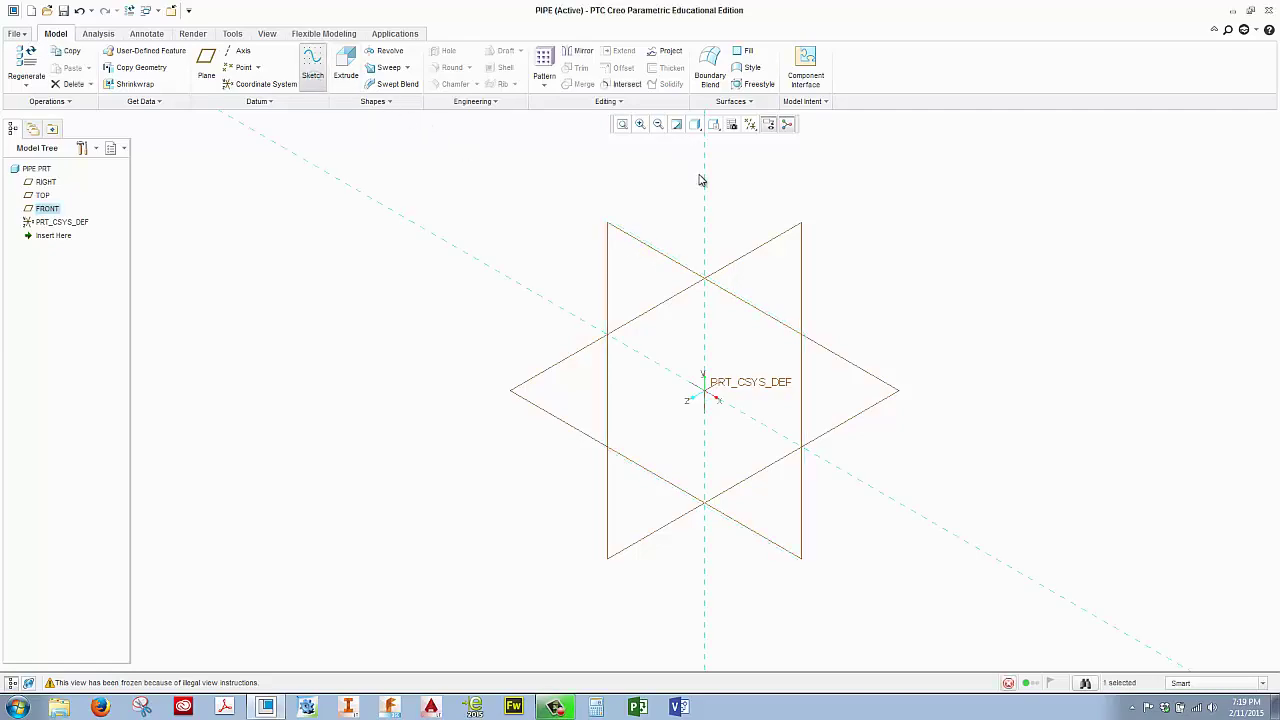
pyautogui.click(751, 126)
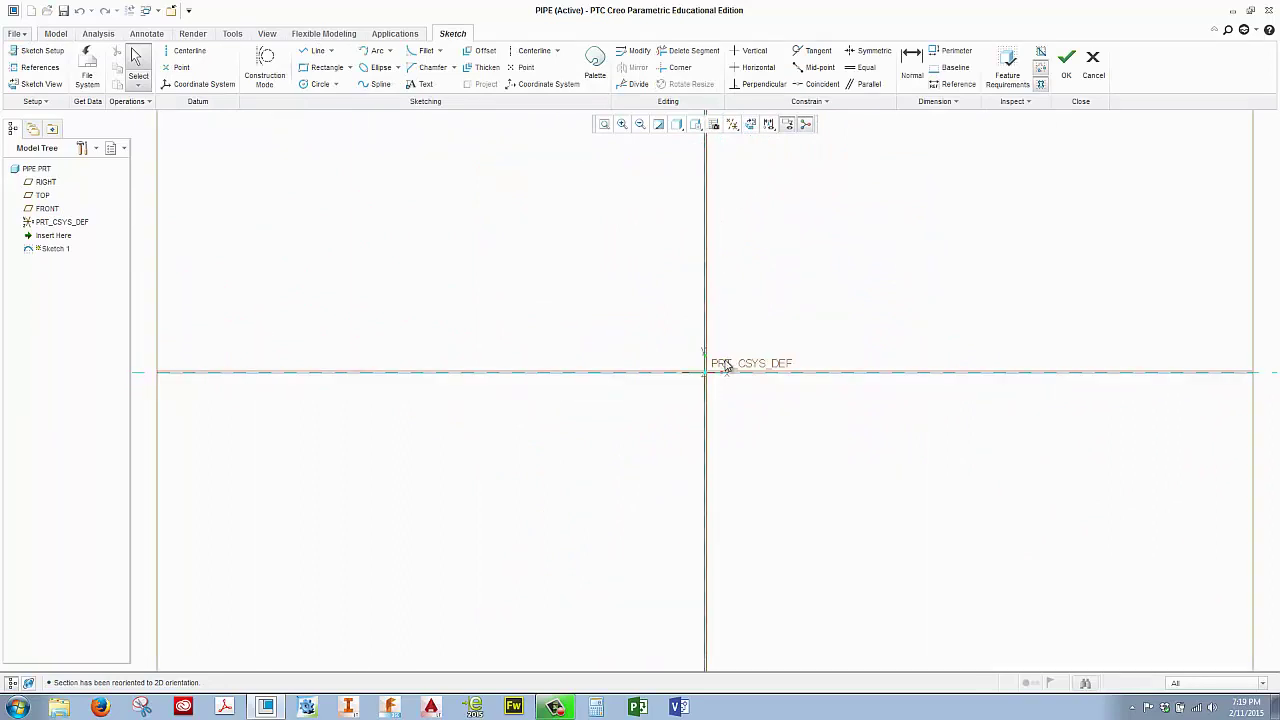
# Draw a circle centred at the origin and set its diameter to 20.
pyautogui.click(314, 84)
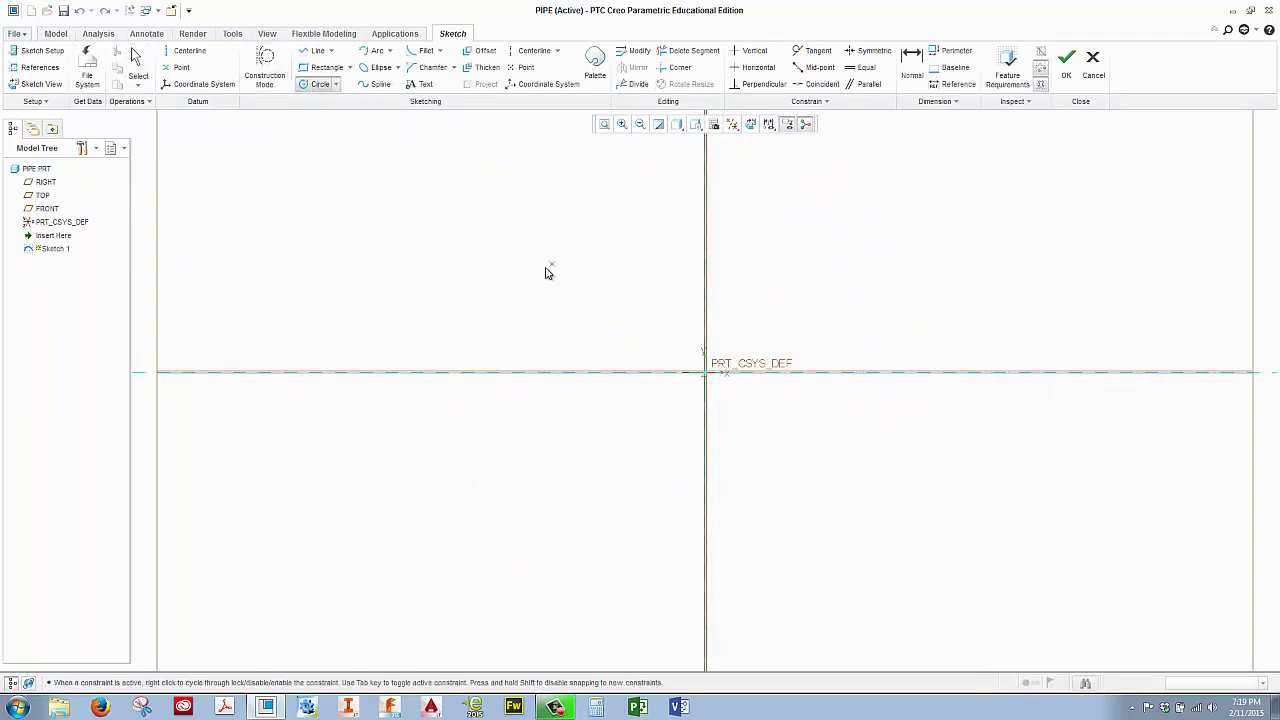
pyautogui.click(705, 372)
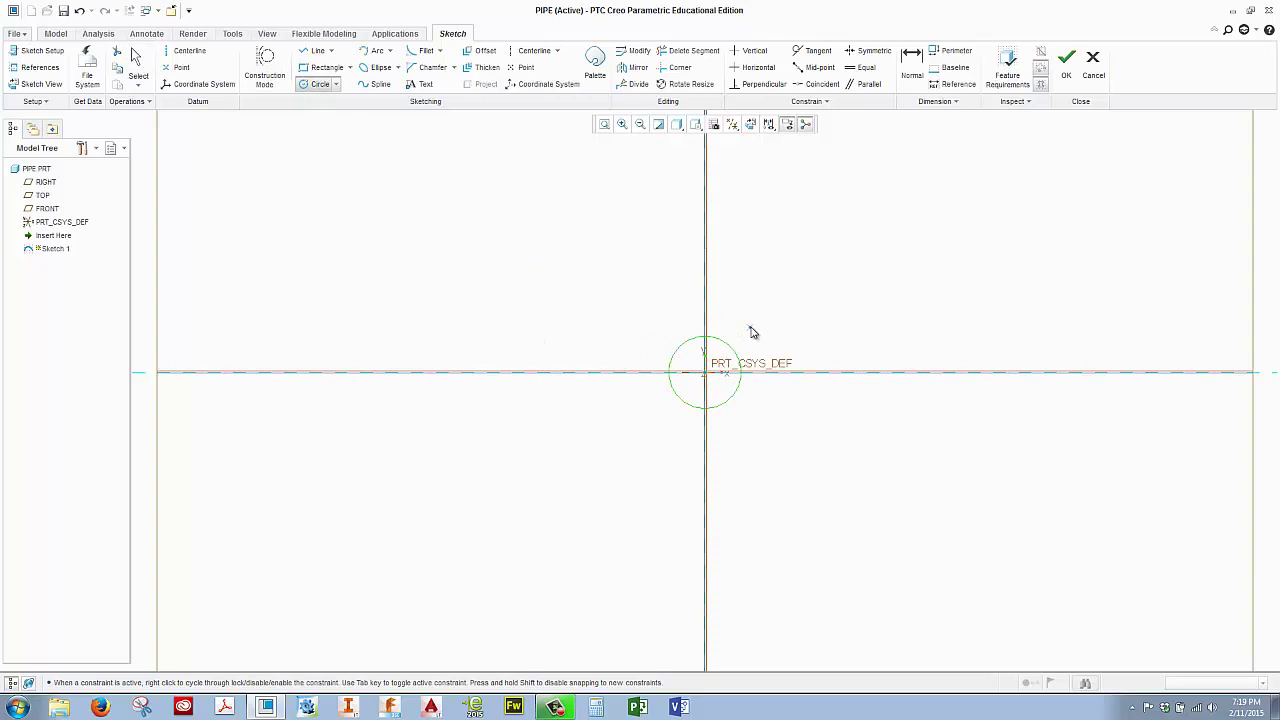
pyautogui.click(735, 334)
pyautogui.middleClick(728, 334)
pyautogui.scroll(-2, 721, 348)
pyautogui.scroll(-2, 715, 340)
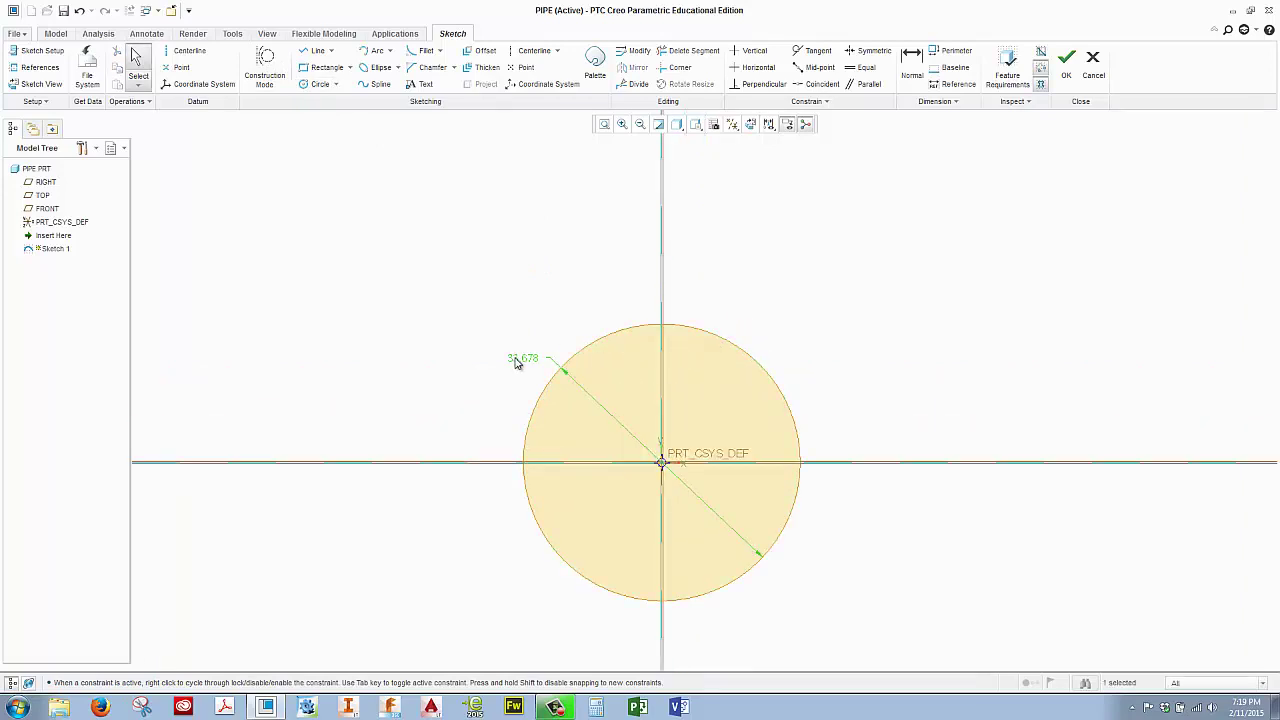
pyautogui.doubleClick(522, 356)
pyautogui.write('20')
pyautogui.press('Return')
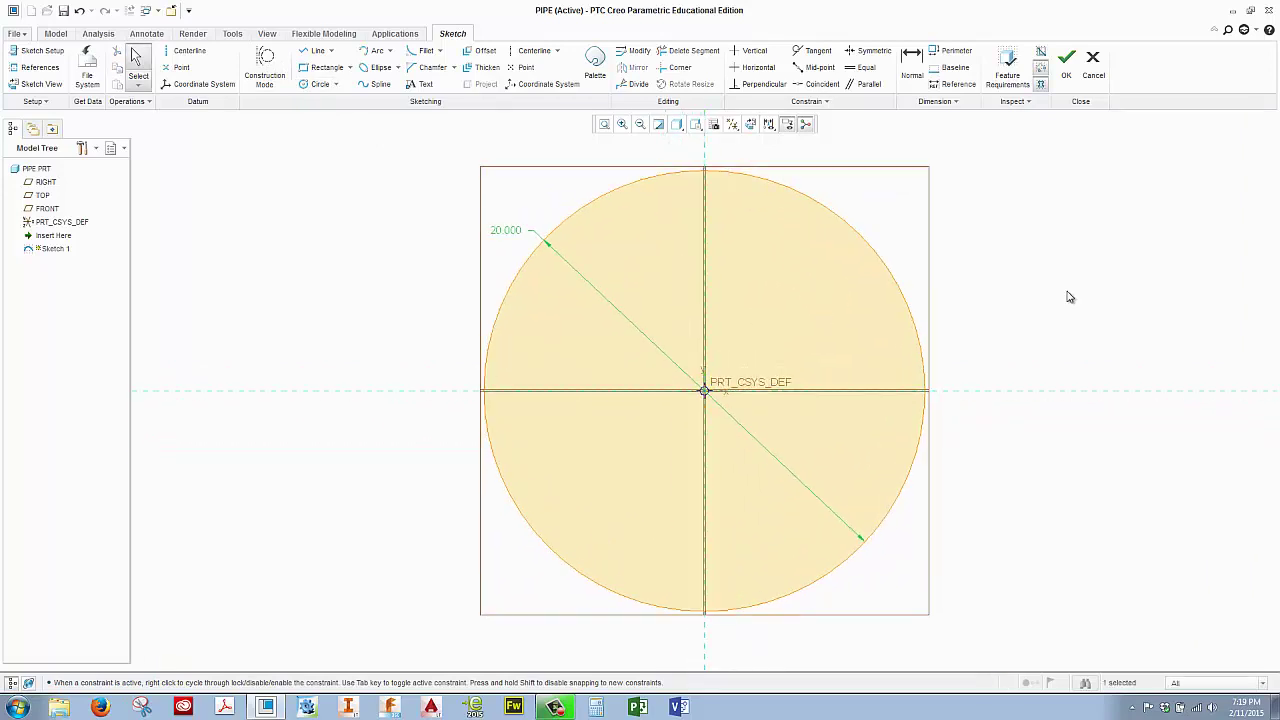
# Accept the circle sketch and orbit to a 3D view.
pyautogui.click(1064, 66)
pyautogui.scroll(3, 772, 249)
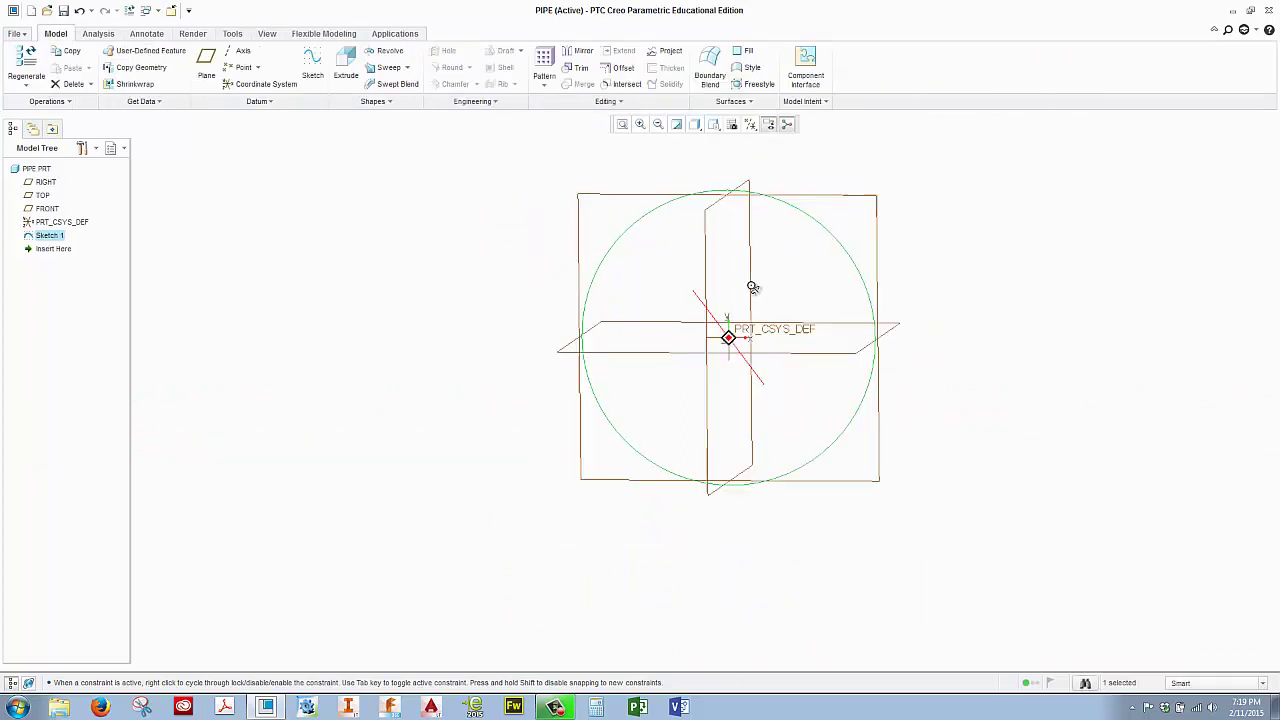
pyautogui.moveTo(751, 286)
pyautogui.mouseDown(button='middle')
pyautogui.moveTo(606, 371)
pyautogui.moveTo(720, 306)
pyautogui.moveTo(760, 318)
pyautogui.moveTo(714, 300)
pyautogui.mouseUp(button='middle')
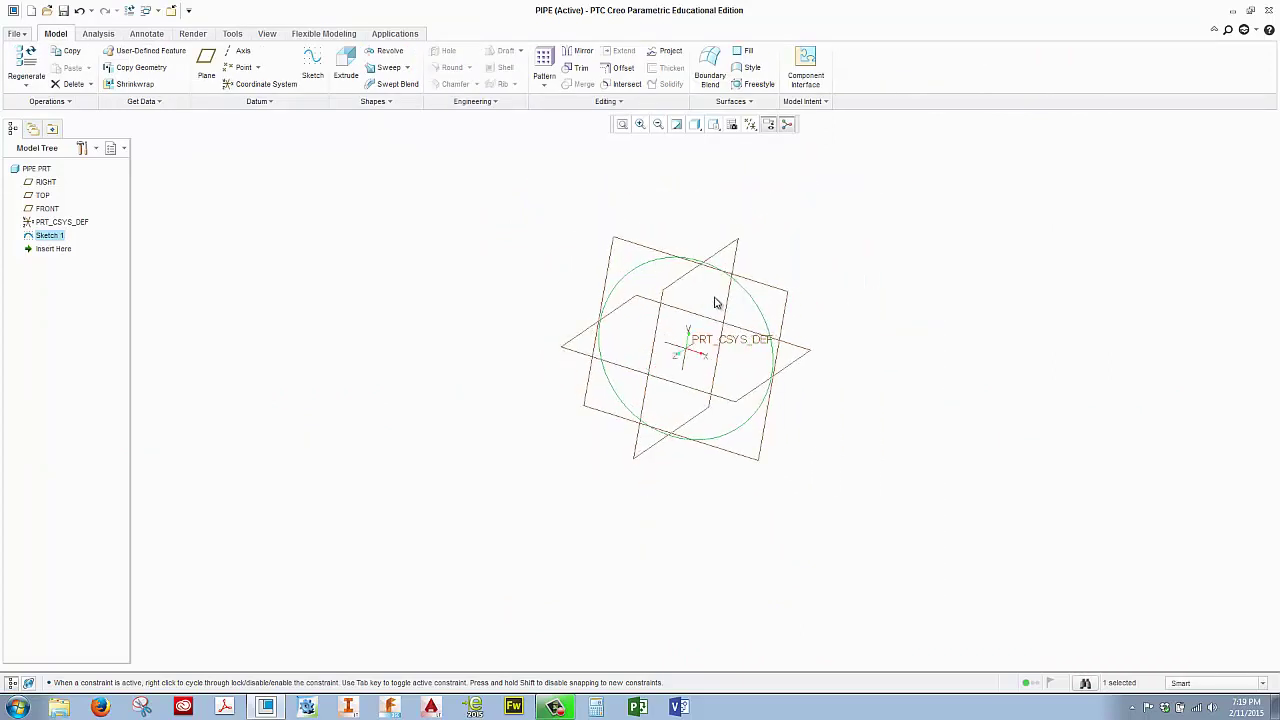
# Extrude the circle symmetrically to a depth of 40 as Extrude 1.
pyautogui.click(346, 62)
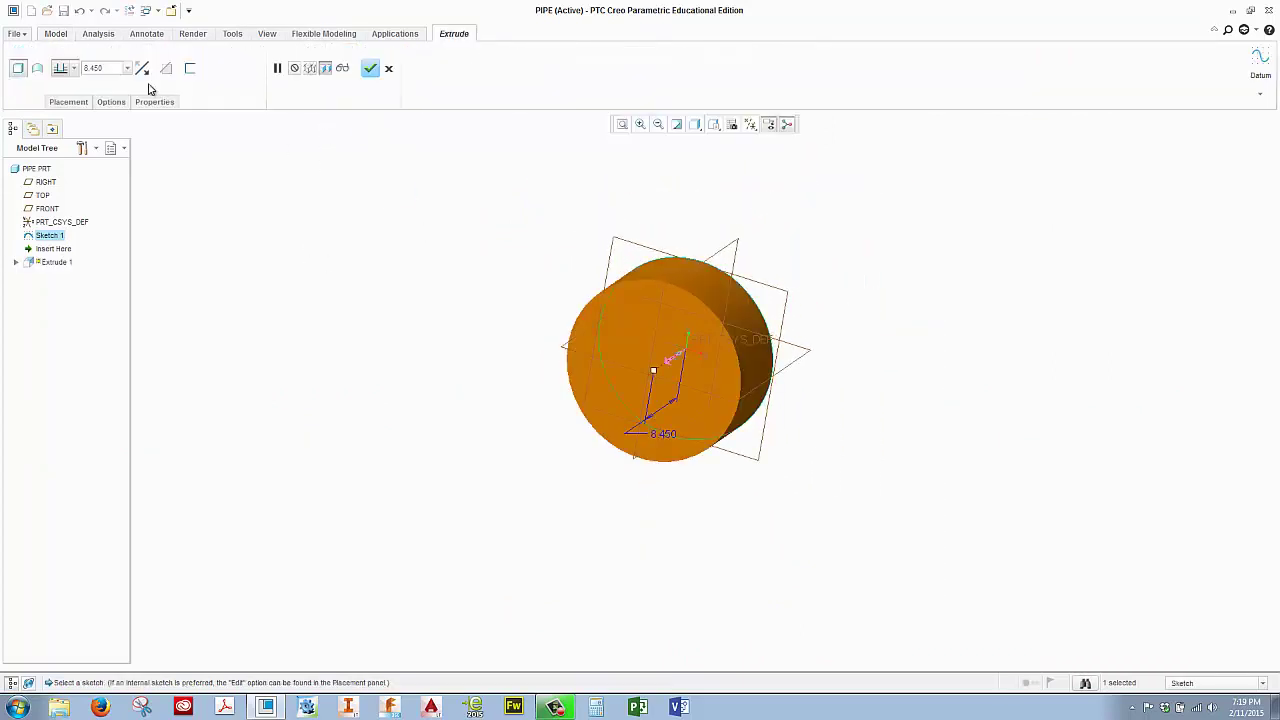
pyautogui.click(76, 68)
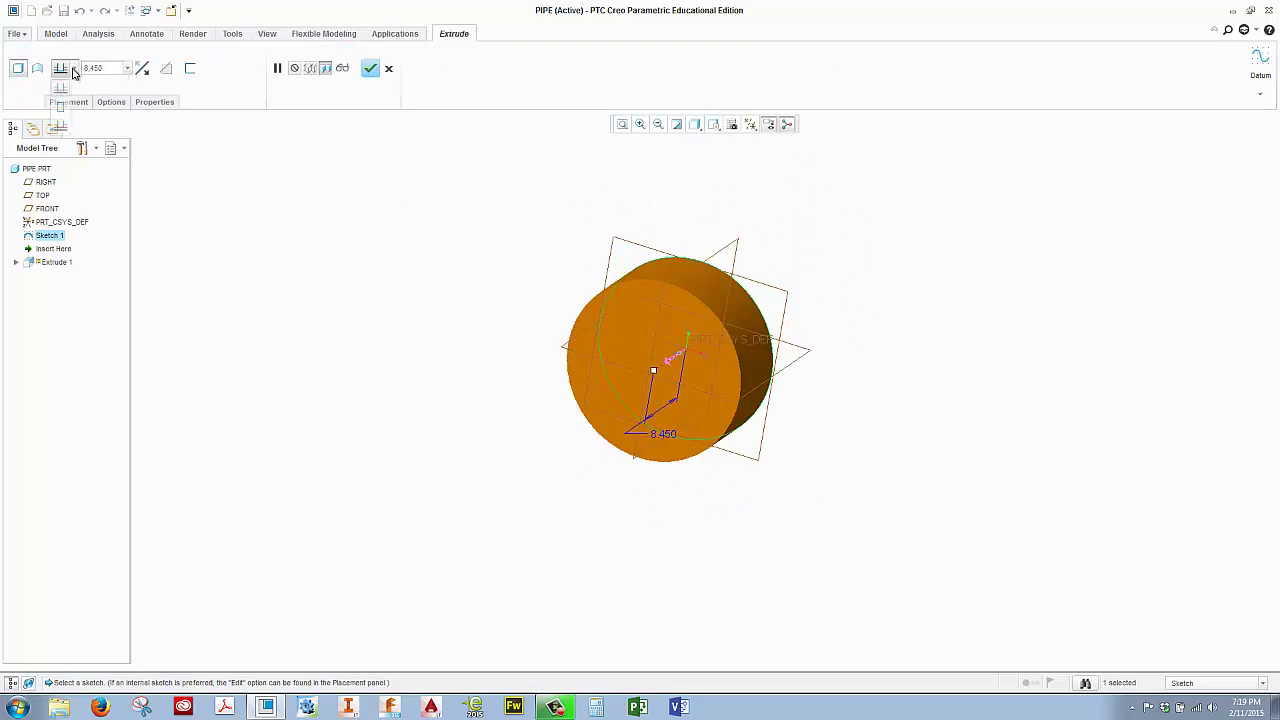
pyautogui.click(60, 102)
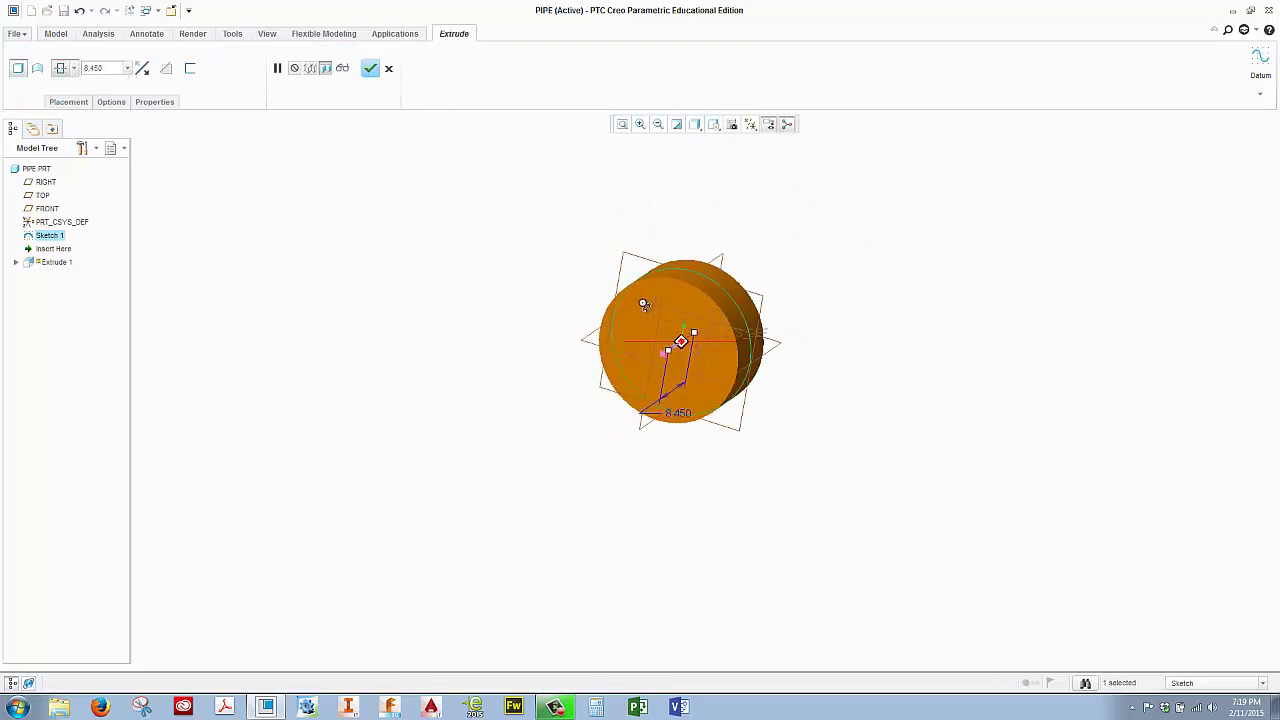
pyautogui.moveTo(664, 318); pyautogui.dragTo(600, 289, button='middle')
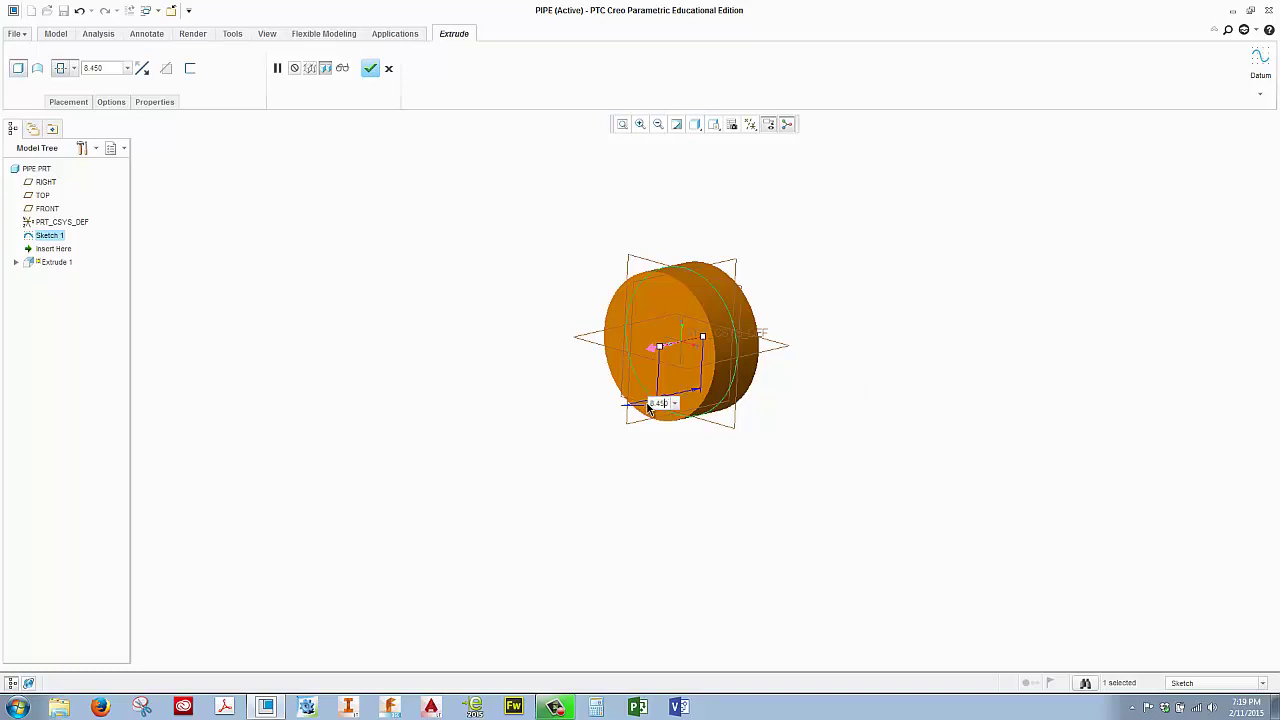
pyautogui.doubleClick(652, 404)
pyautogui.write('40')
pyautogui.press('Return')
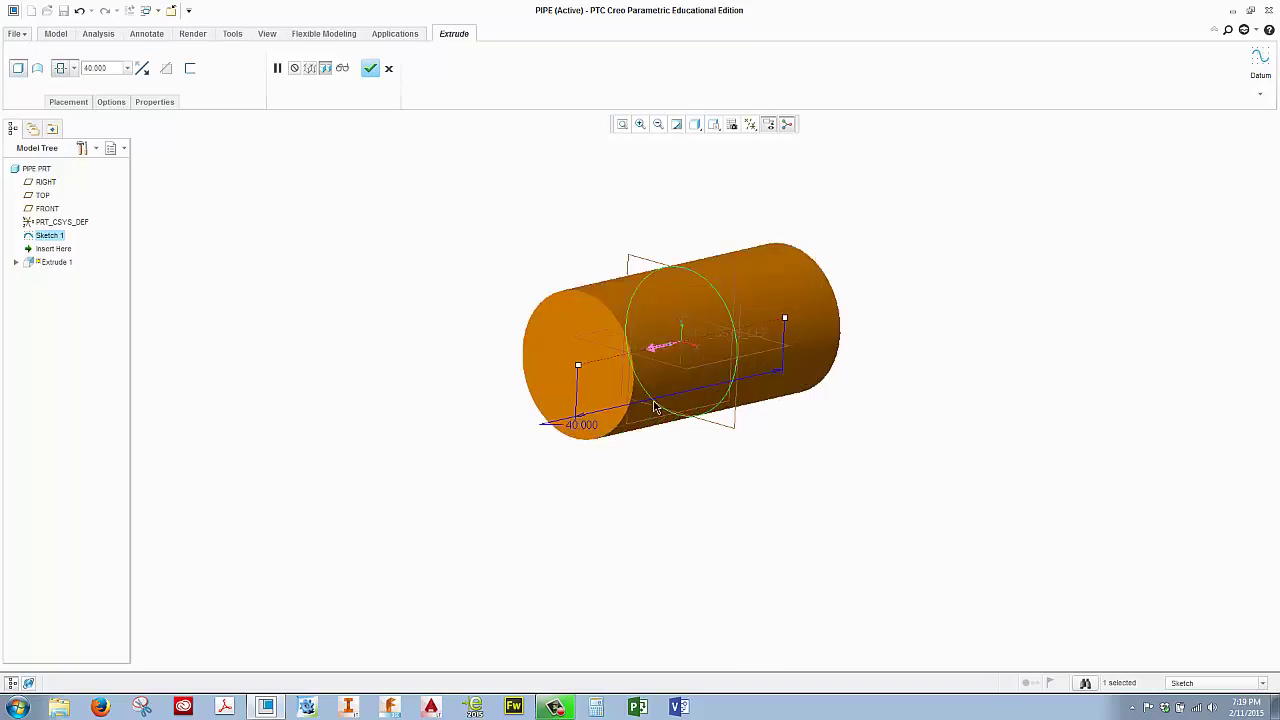
pyautogui.click(374, 68)
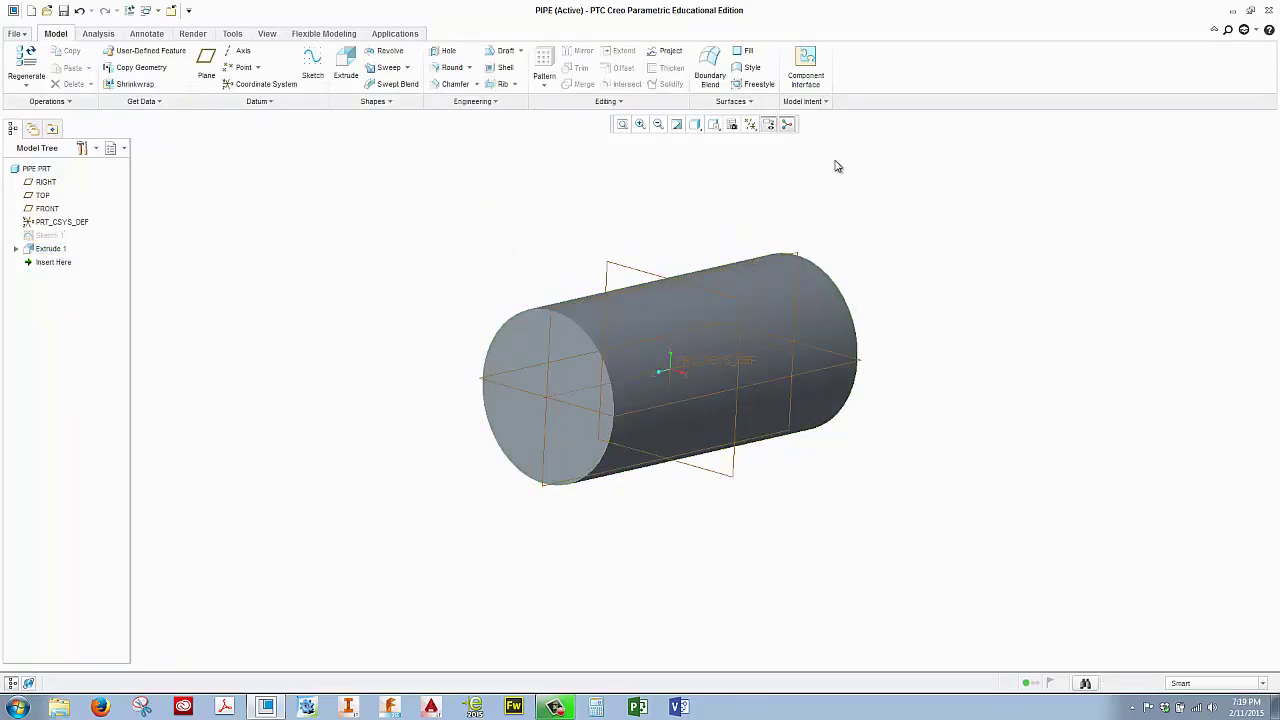
# Start a sketch on the cylinder's front end face, viewed straight on.
pyautogui.click(517, 340)
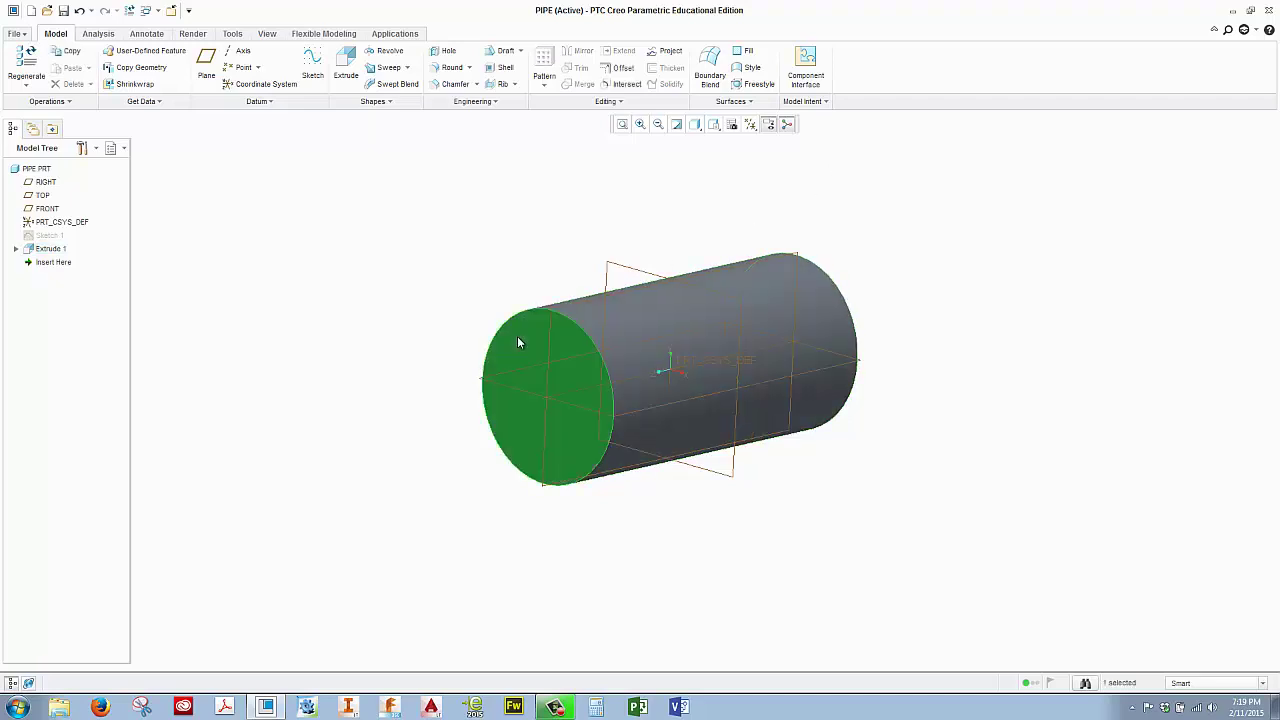
pyautogui.click(313, 60)
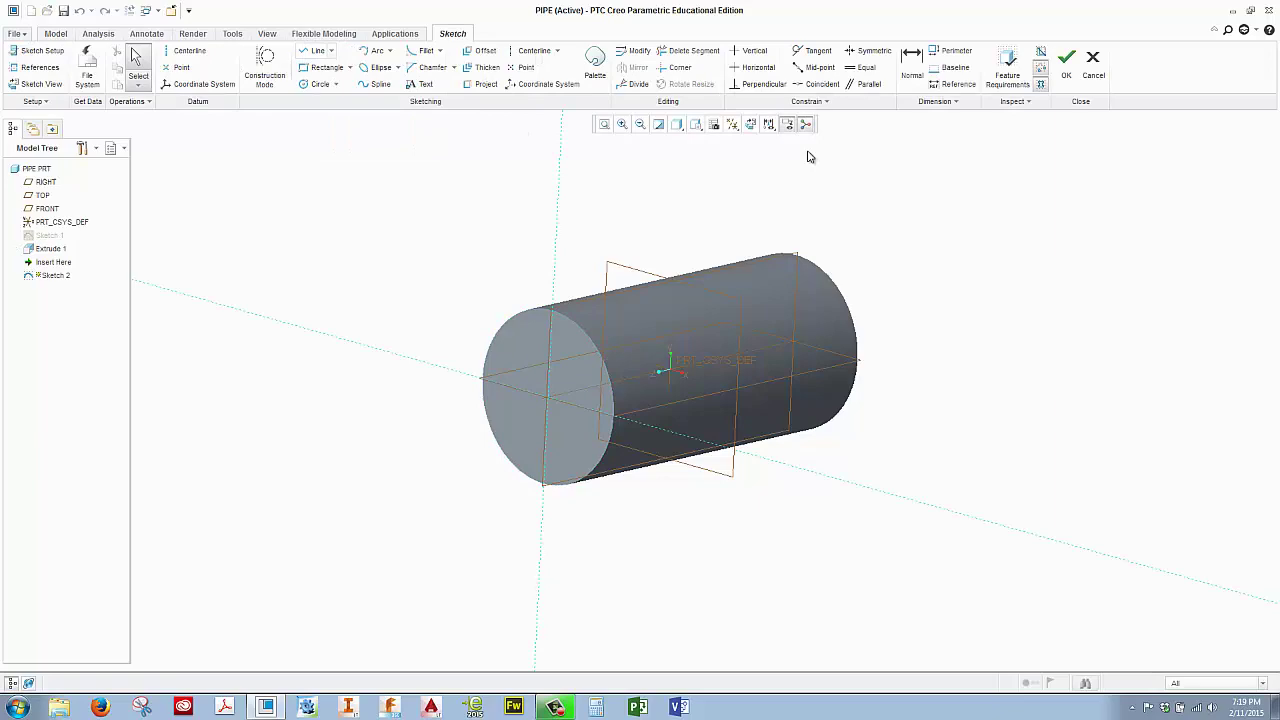
pyautogui.click(756, 124)
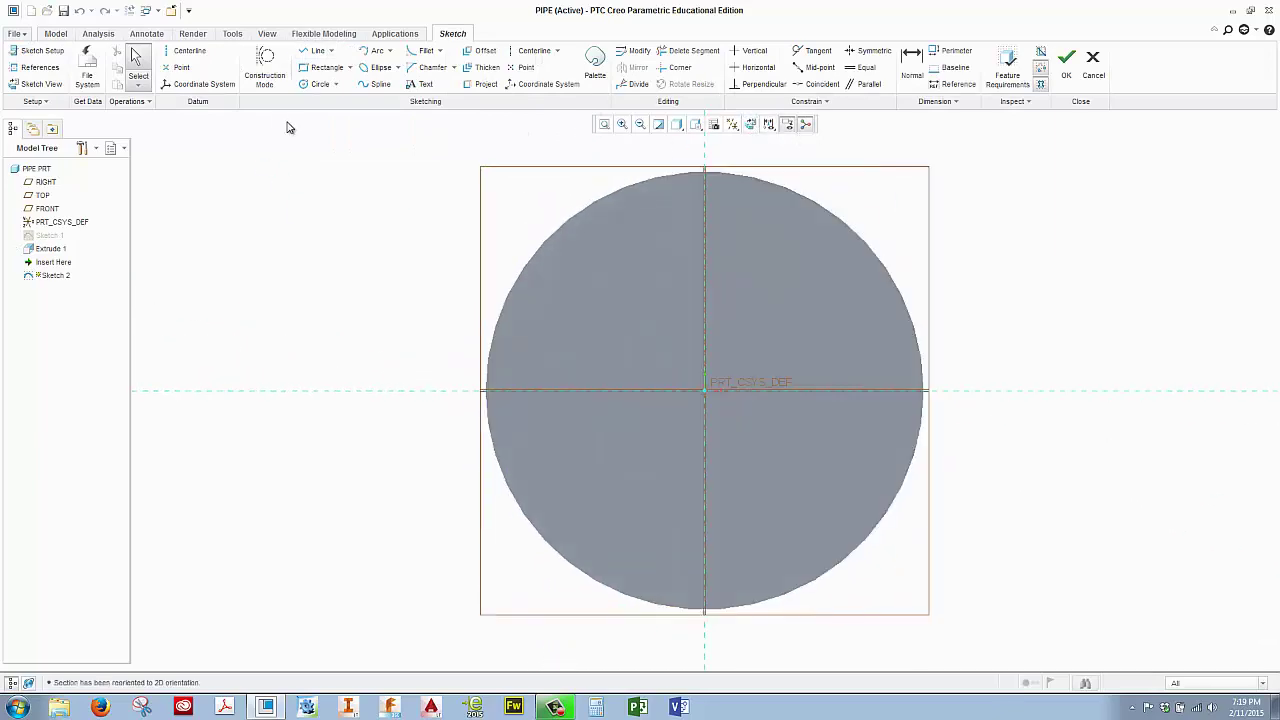
# Draw a concentric circle of diameter 18 at the origin and accept the sketch.
pyautogui.click(318, 84)
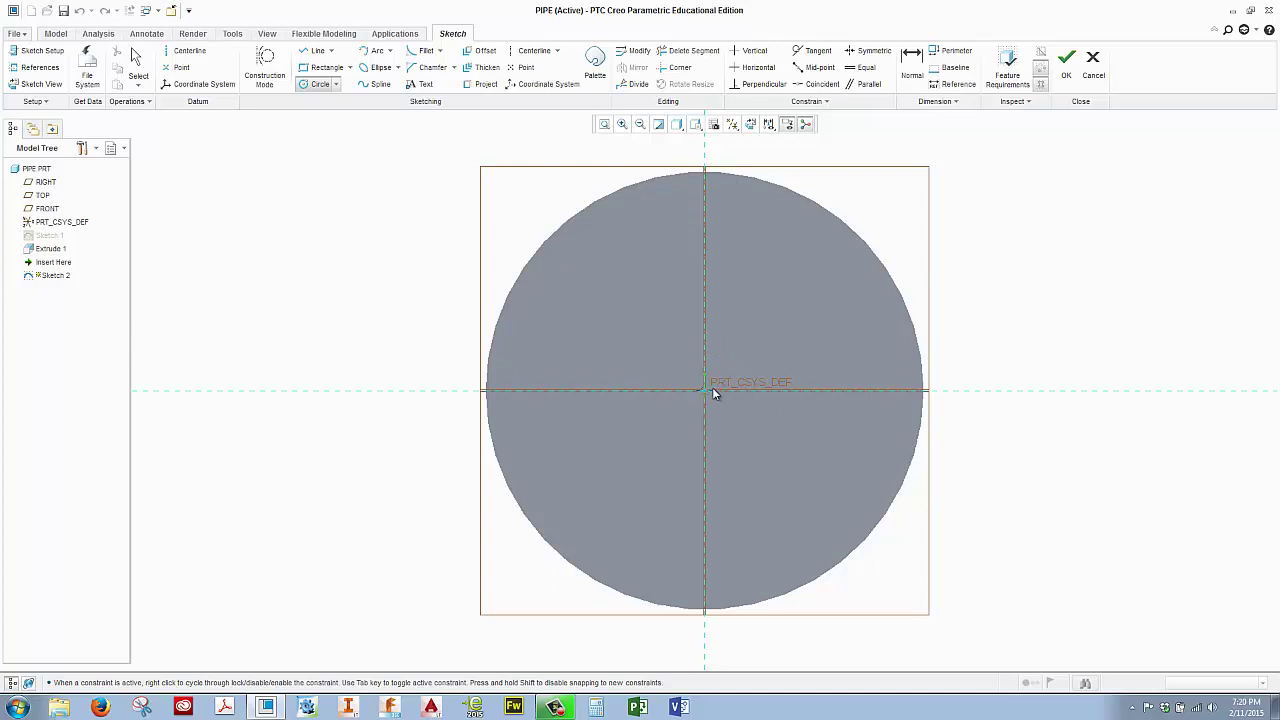
pyautogui.click(703, 390)
pyautogui.click(852, 277)
pyautogui.middleClick(790, 290)
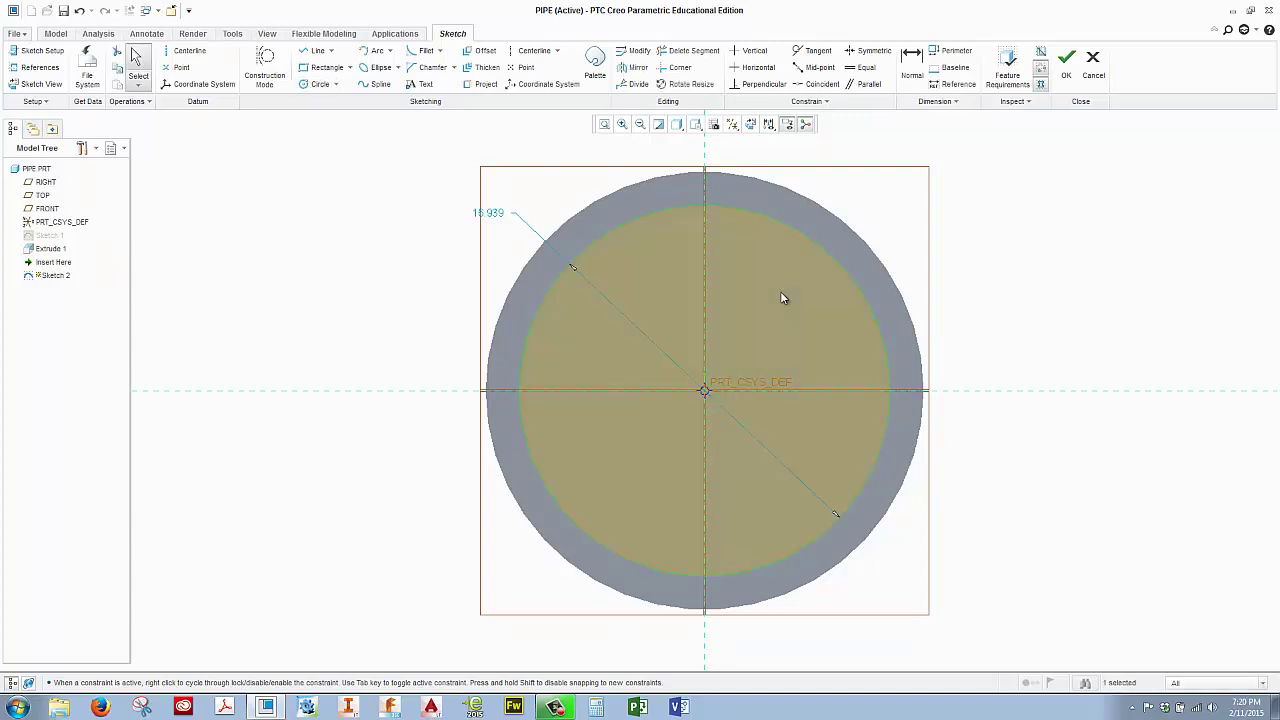
pyautogui.click(497, 216)
pyautogui.doubleClick(497, 216)
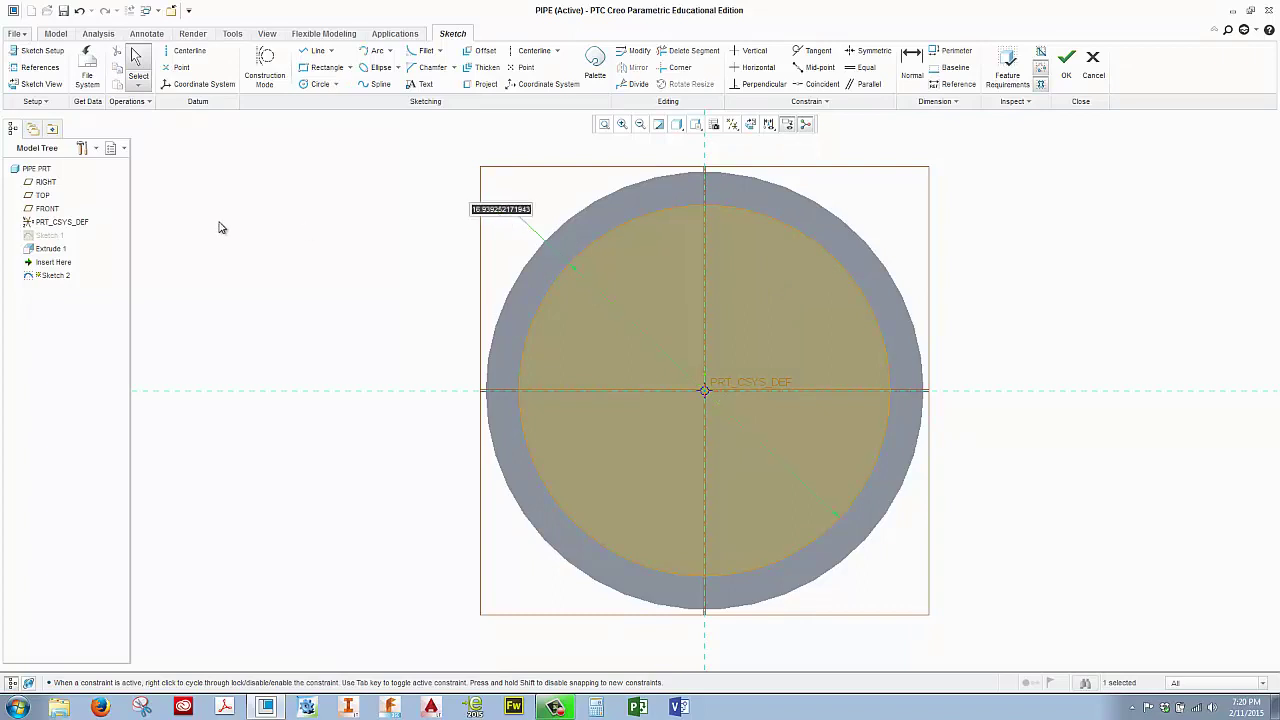
pyautogui.write('18')
pyautogui.press('Return')
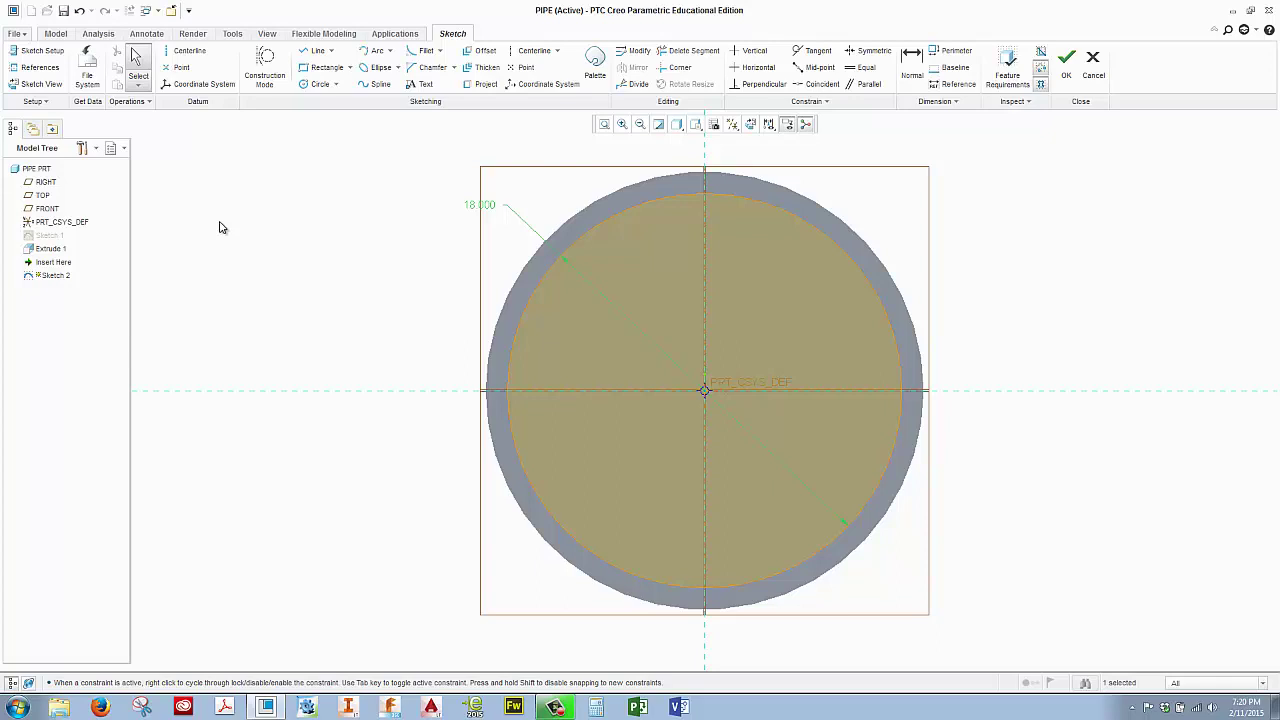
pyautogui.click(1066, 62)
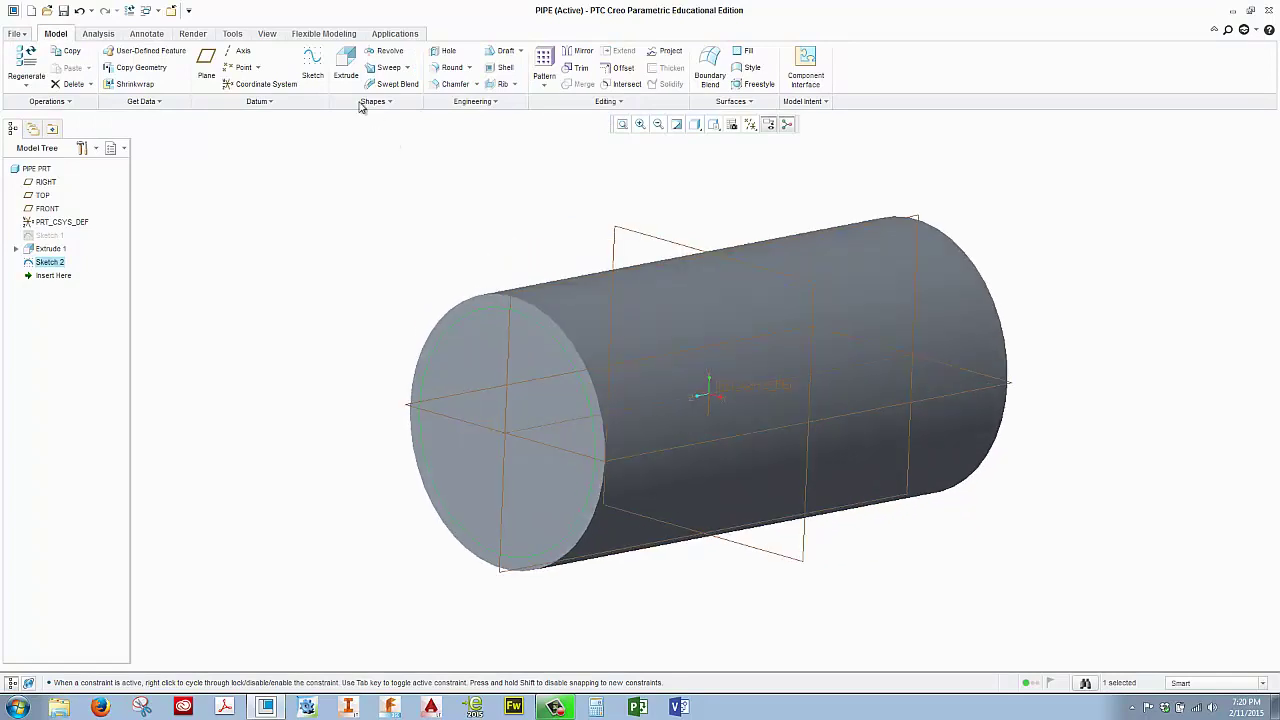
# Cut the 18-diameter circle through the full cylinder length, leaving a hollow bore.
pyautogui.click(346, 62)
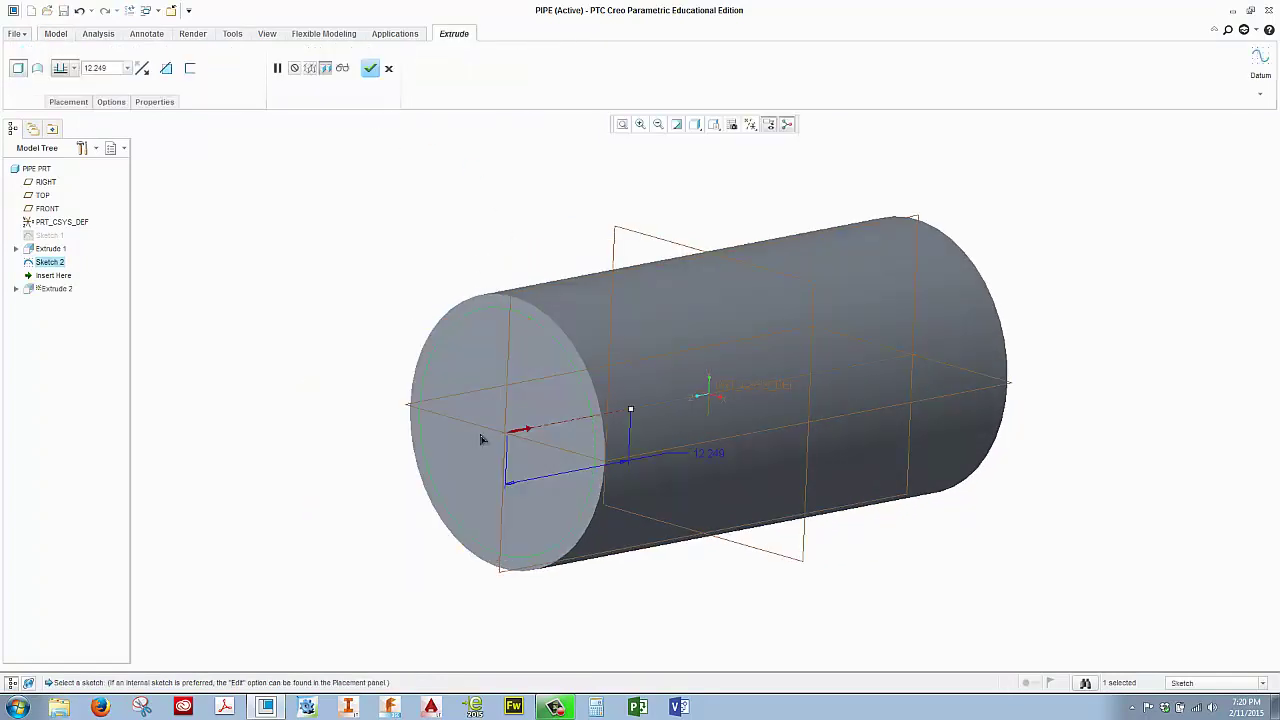
pyautogui.moveTo(630, 410); pyautogui.dragTo(1034, 374)
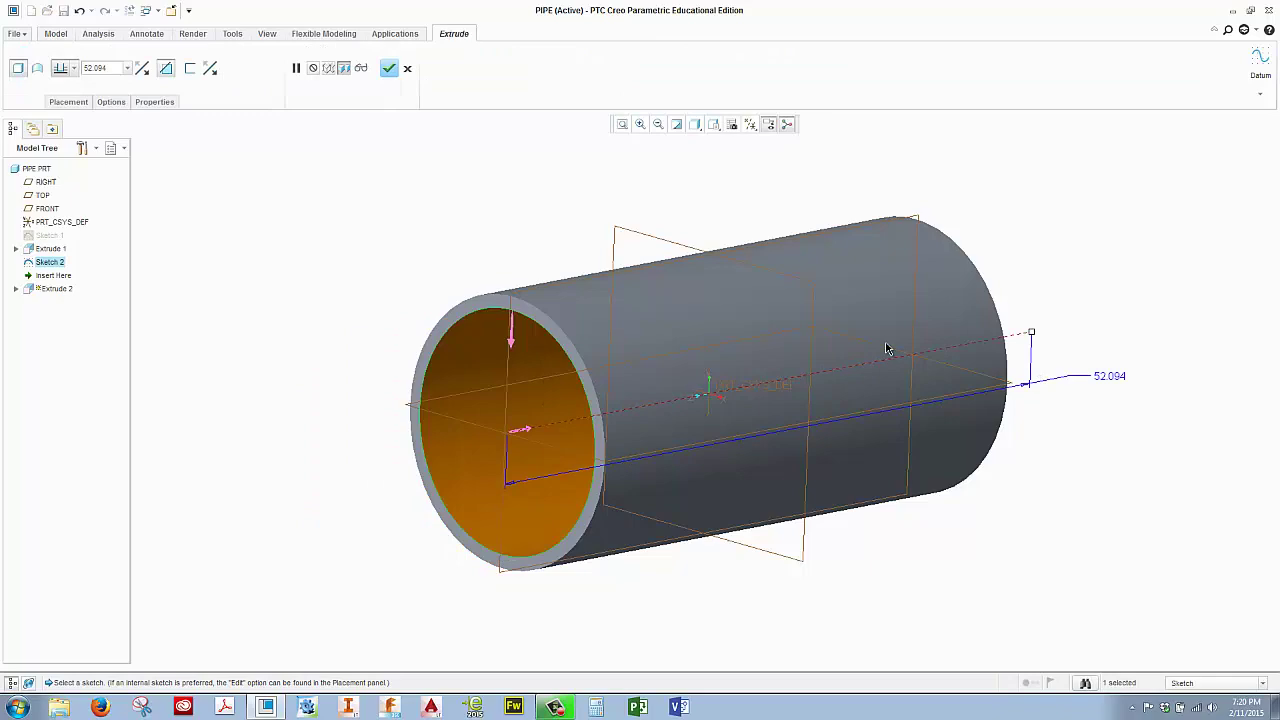
pyautogui.moveTo(886, 348)
pyautogui.mouseDown(button='middle')
pyautogui.moveTo(963, 314)
pyautogui.moveTo(967, 328)
pyautogui.mouseUp(button='middle')
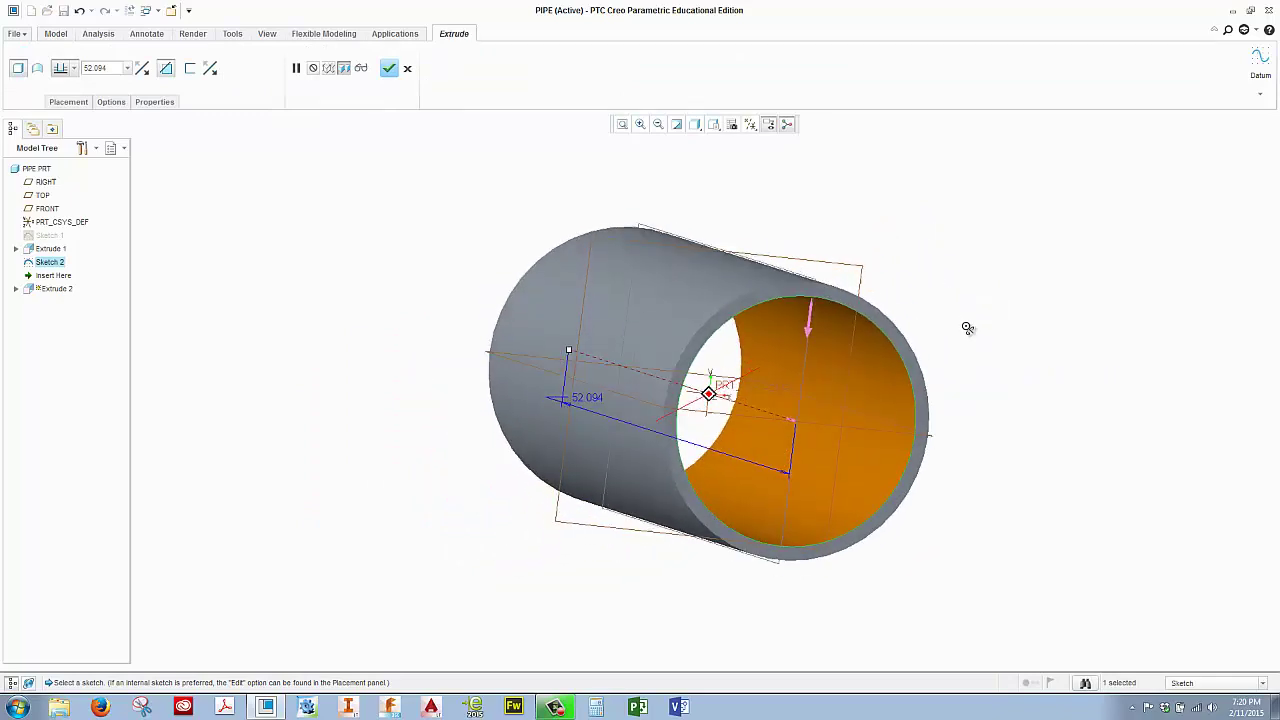
pyautogui.scroll(-2, 965, 323)
pyautogui.scroll(2, 981, 300)
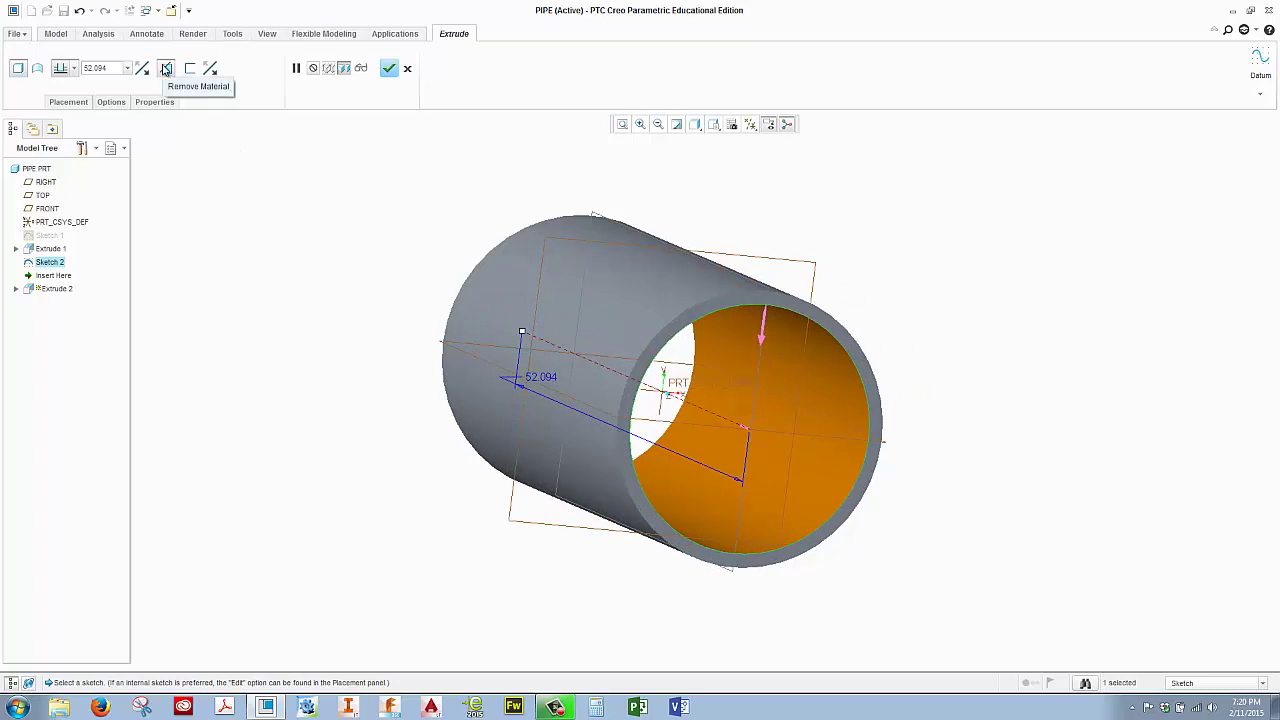
pyautogui.click(389, 68)
pyautogui.moveTo(876, 252)
pyautogui.mouseDown(button='middle')
pyautogui.moveTo(957, 266)
pyautogui.moveTo(863, 266)
pyautogui.moveTo(863, 297)
pyautogui.moveTo(899, 278)
pyautogui.mouseUp(button='middle')
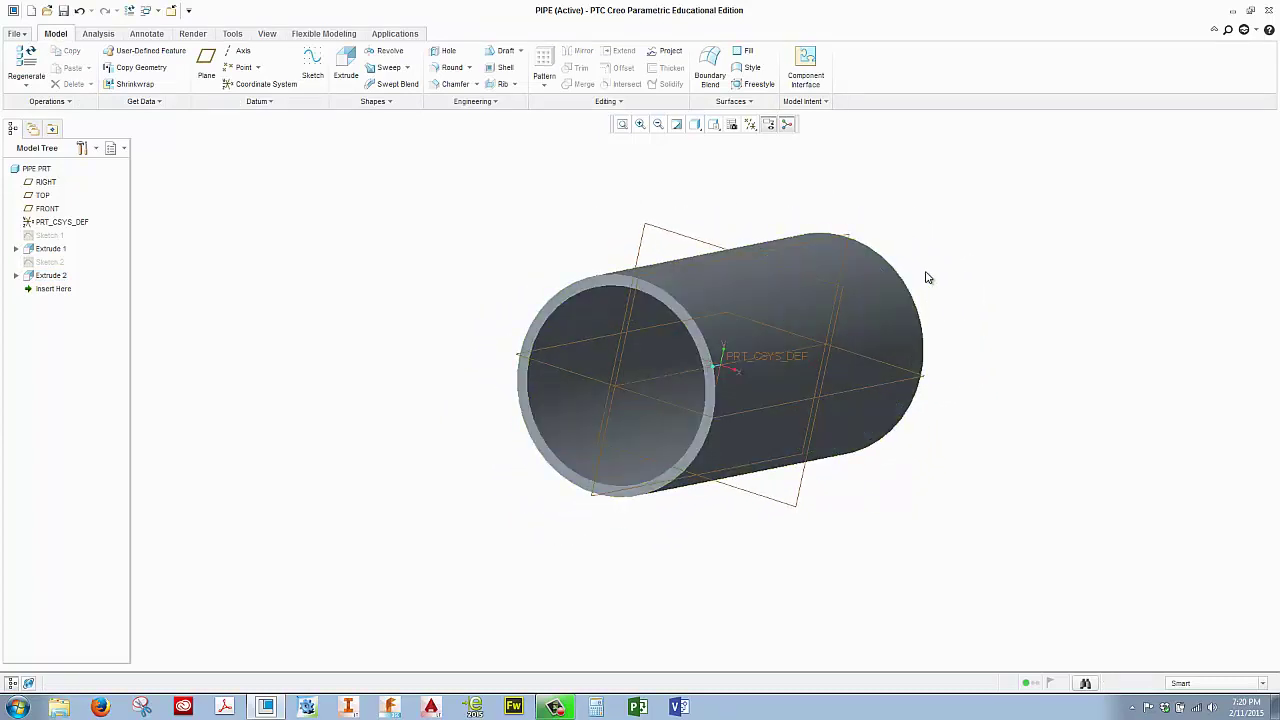
# Delete Sketch 1 with its dependent sketches and extrusions, then restore the default view.
pyautogui.scroll(-2, 926, 277)
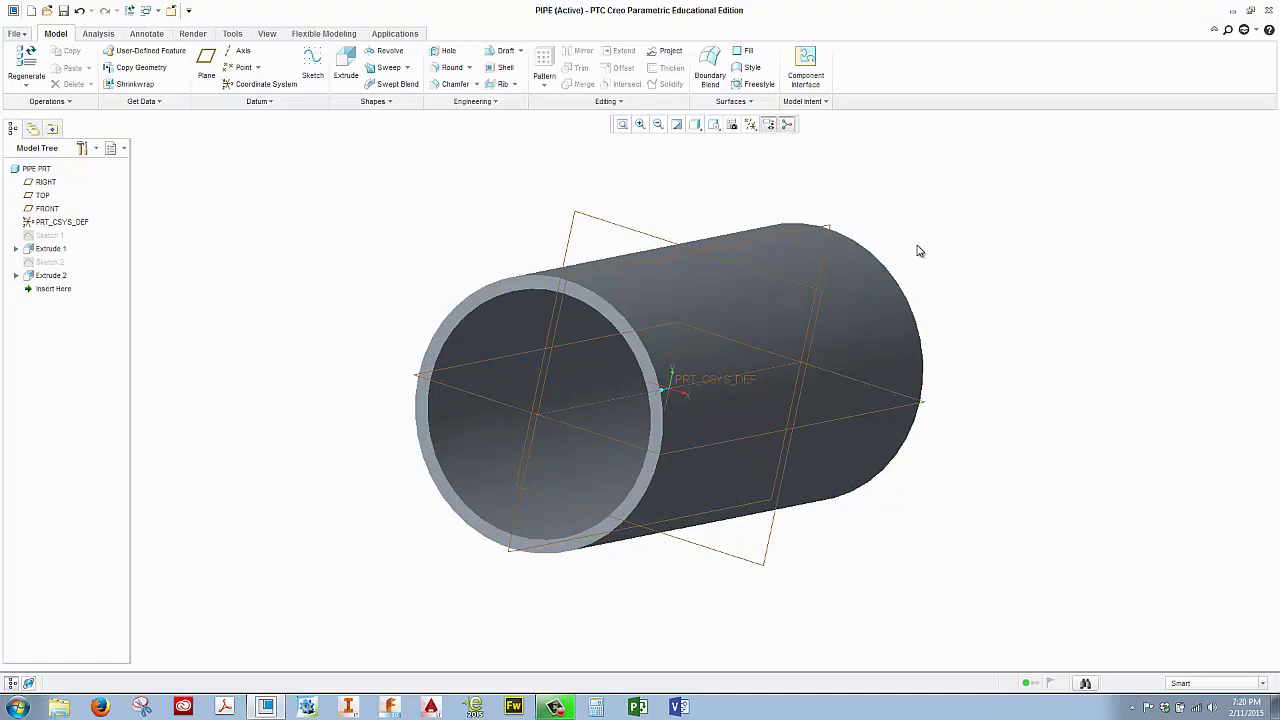
pyautogui.click(55, 275)
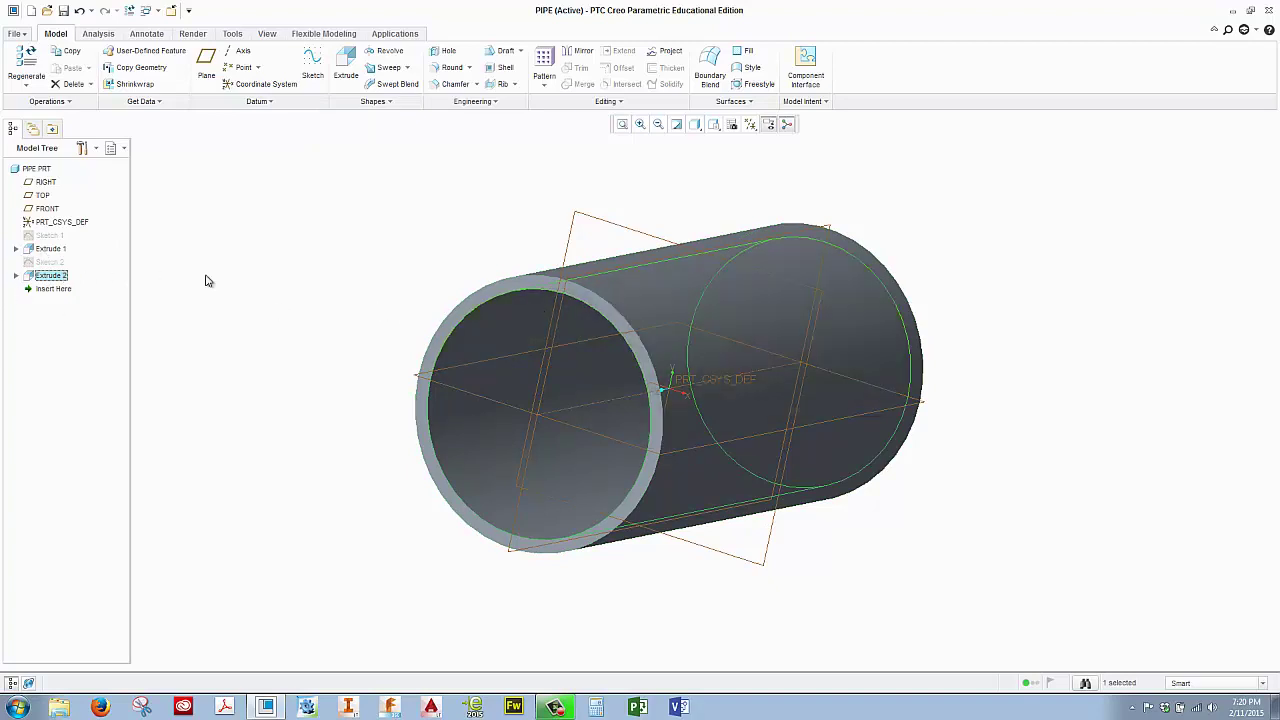
pyautogui.rightClick(65, 238)
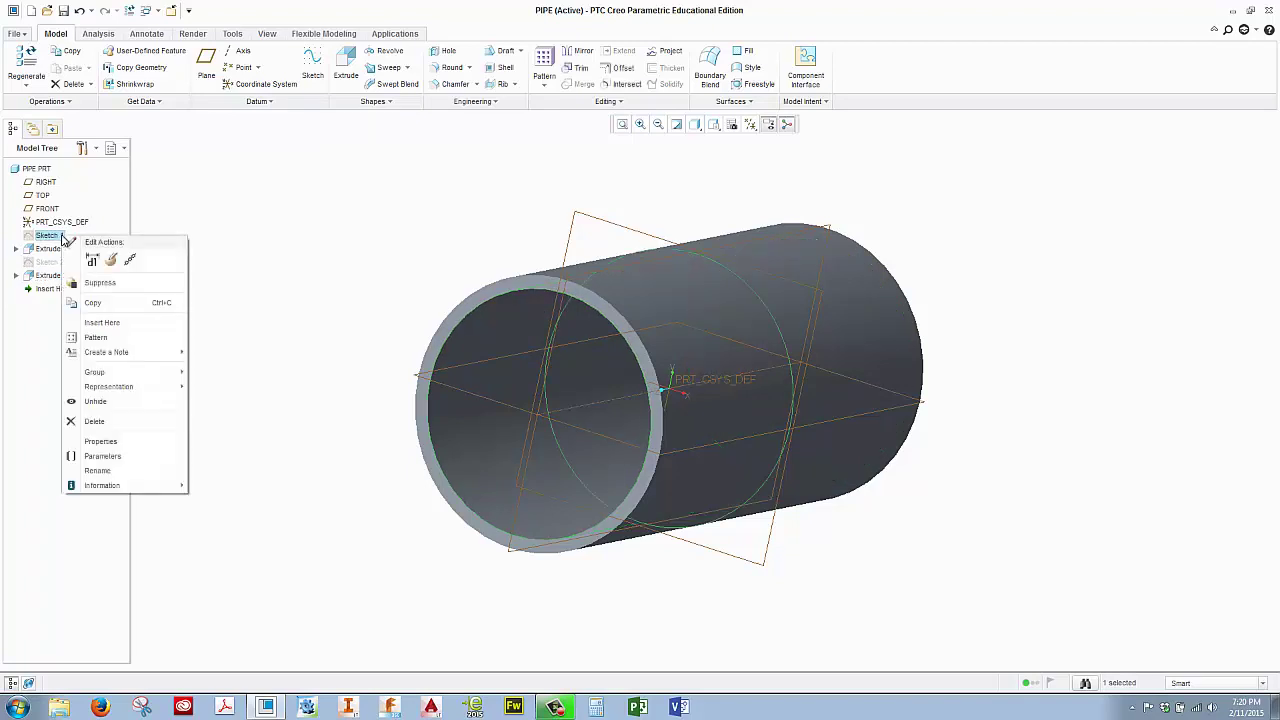
pyautogui.click(95, 421)
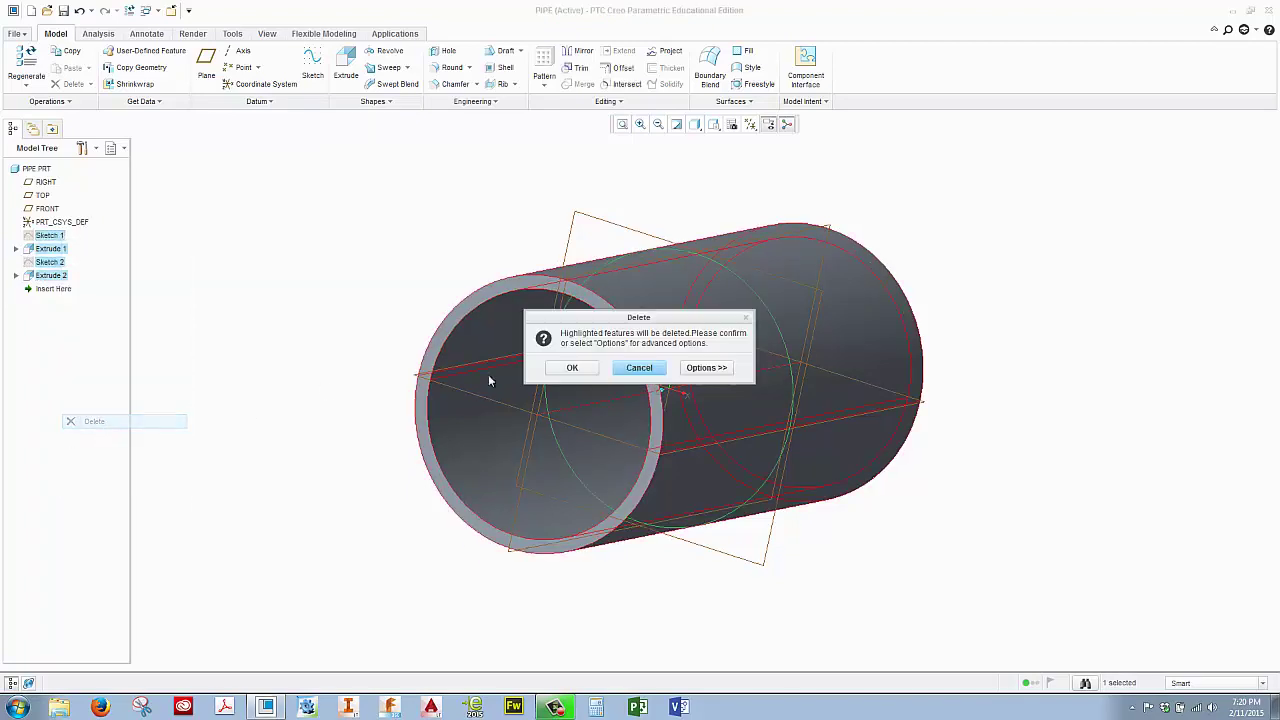
pyautogui.click(569, 369)
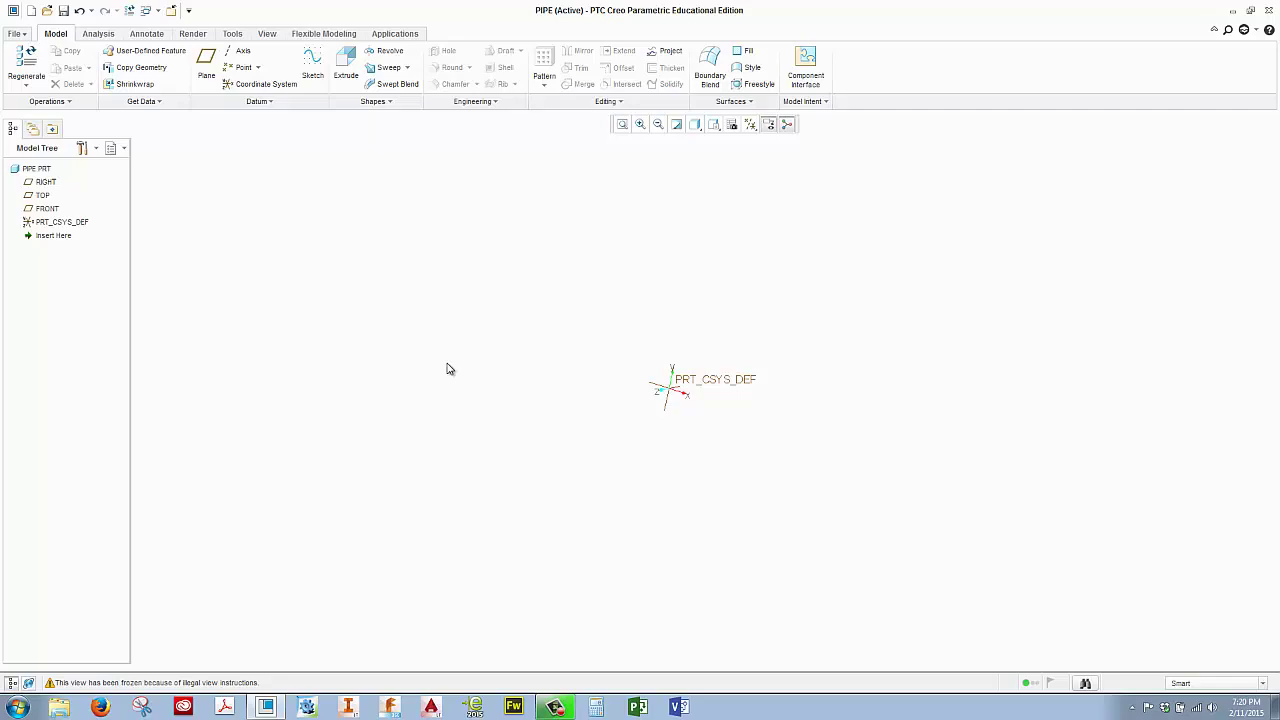
pyautogui.hotkey('ctrl', 'd')
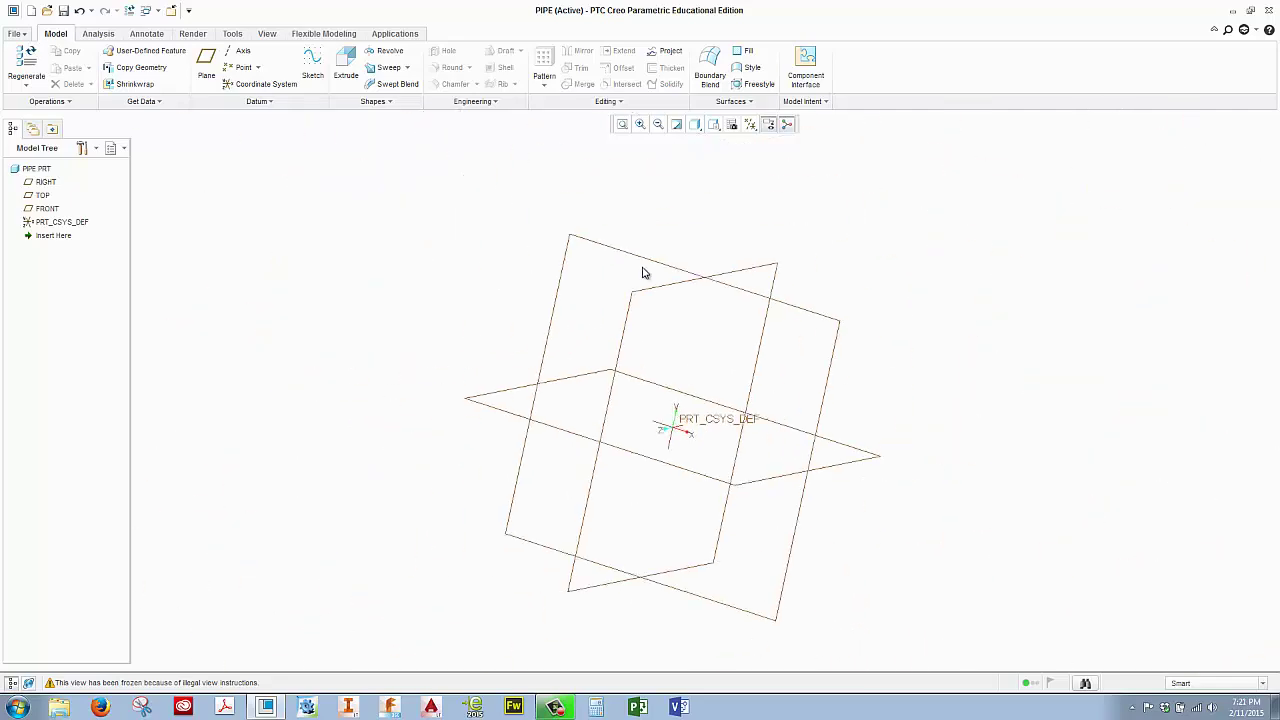
# Start a new sketch on the FRONT datum plane, viewed straight on.
pyautogui.click(643, 261)
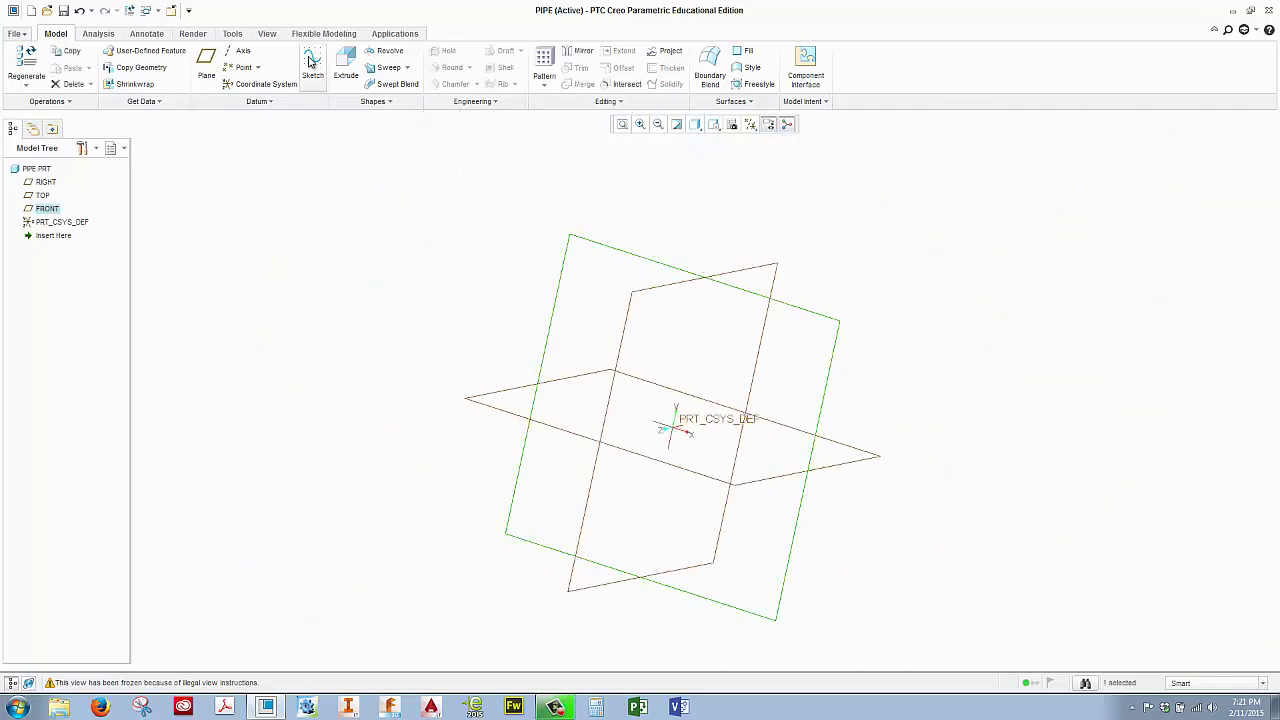
pyautogui.click(311, 62)
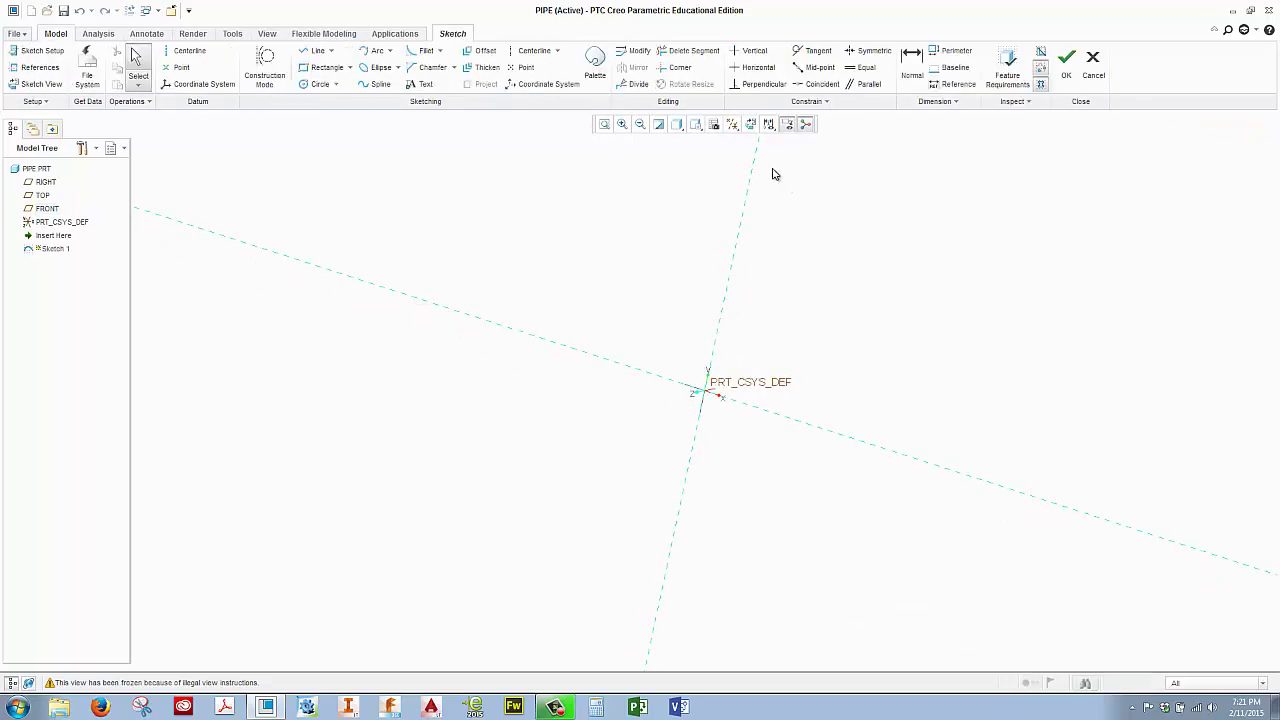
pyautogui.click(750, 124)
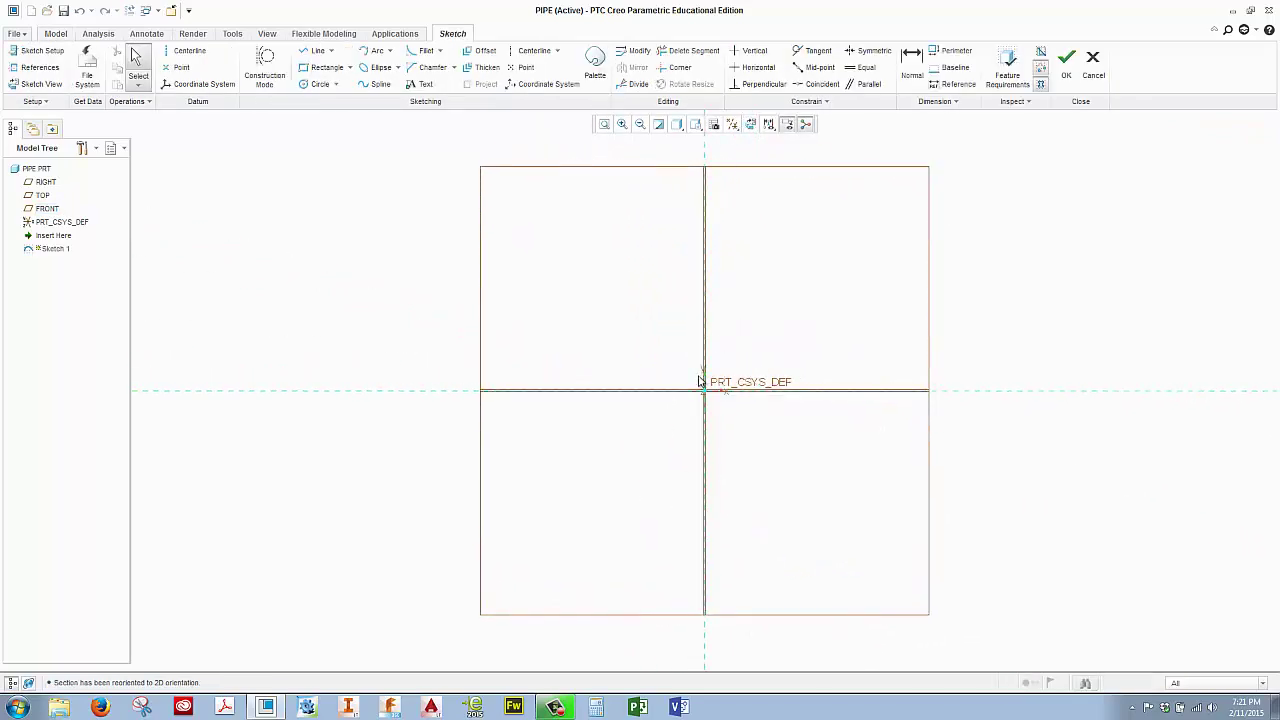
pyautogui.scroll(-3, 700, 381)
# Draw the outer origin-centred circle with diameter 20.
pyautogui.click(318, 84)
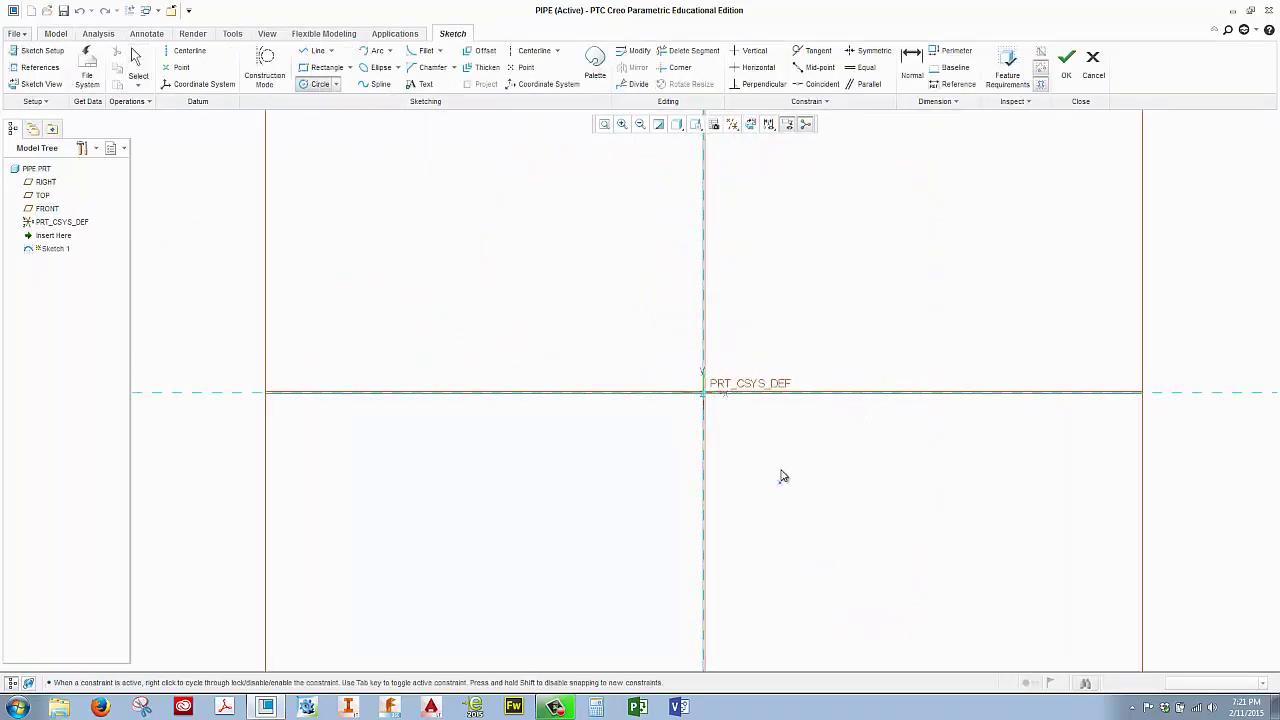
pyautogui.click(705, 393)
pyautogui.click(780, 367)
pyautogui.middleClick(795, 345)
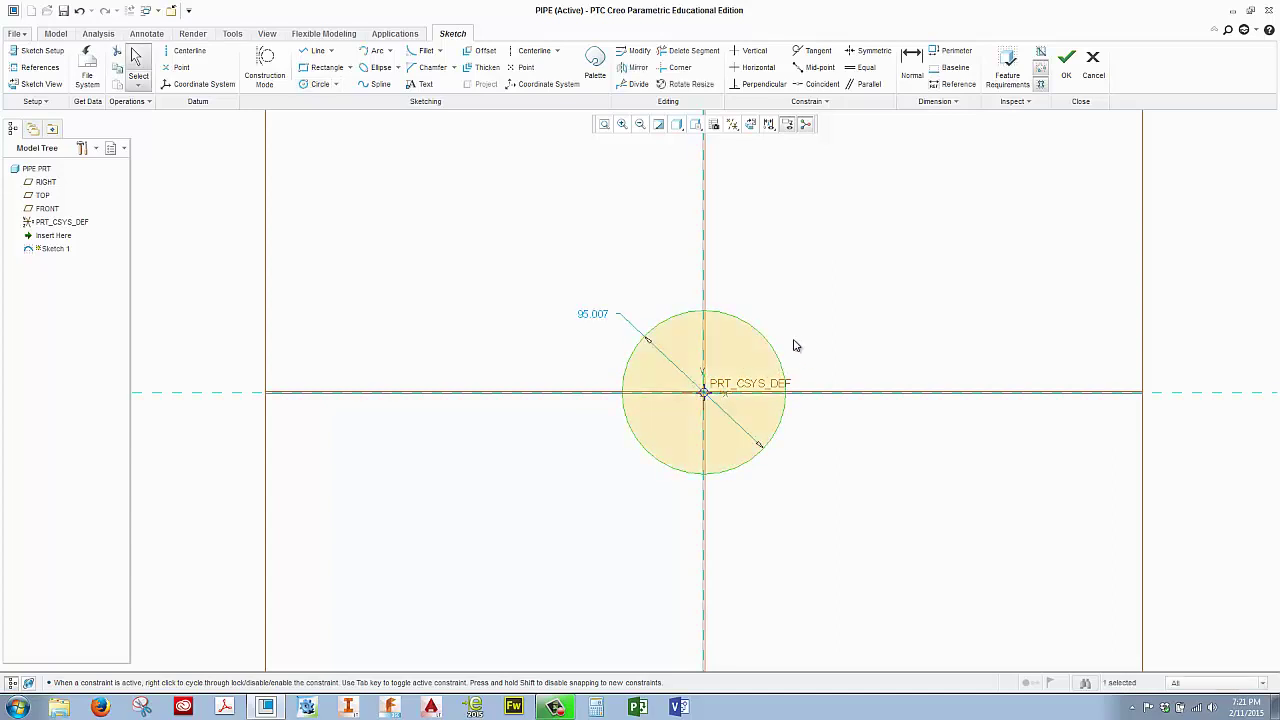
pyautogui.doubleClick(592, 314)
pyautogui.write('20')
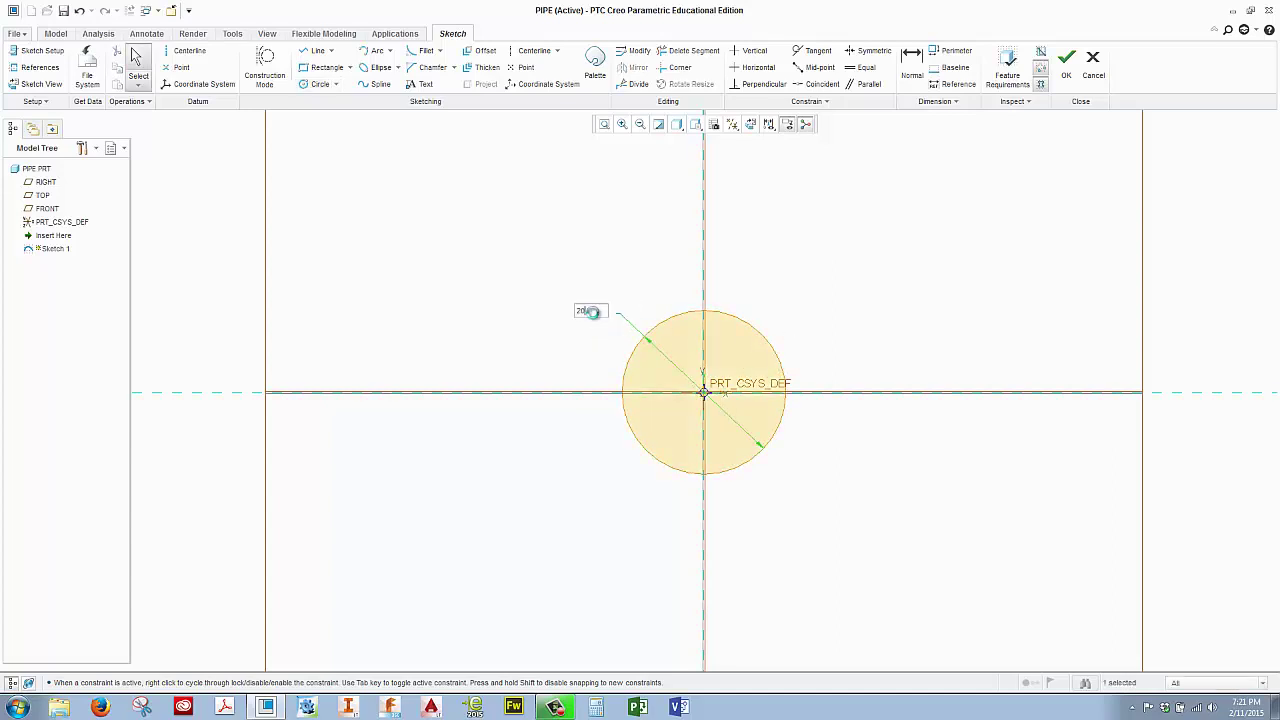
pyautogui.press('Return')
# Add a concentric inner circle of diameter 18 and accept the ring sketch.
pyautogui.click(320, 84)
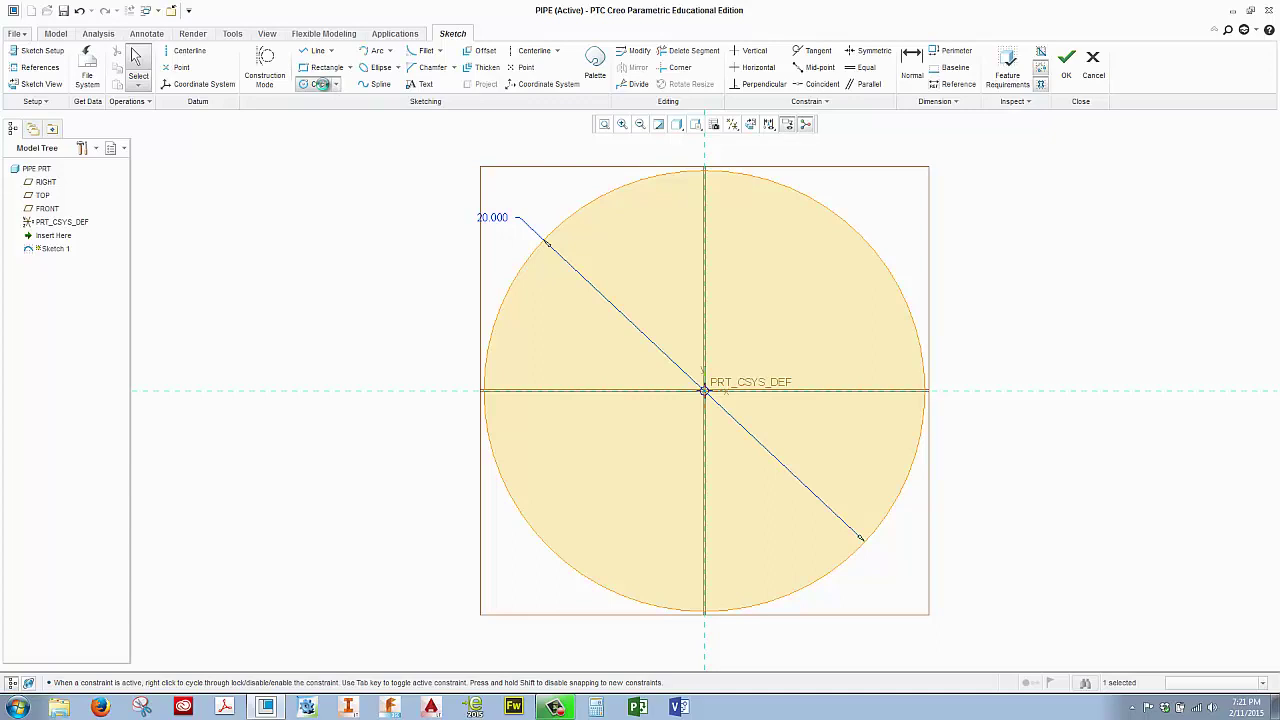
pyautogui.click(706, 392)
pyautogui.click(793, 242)
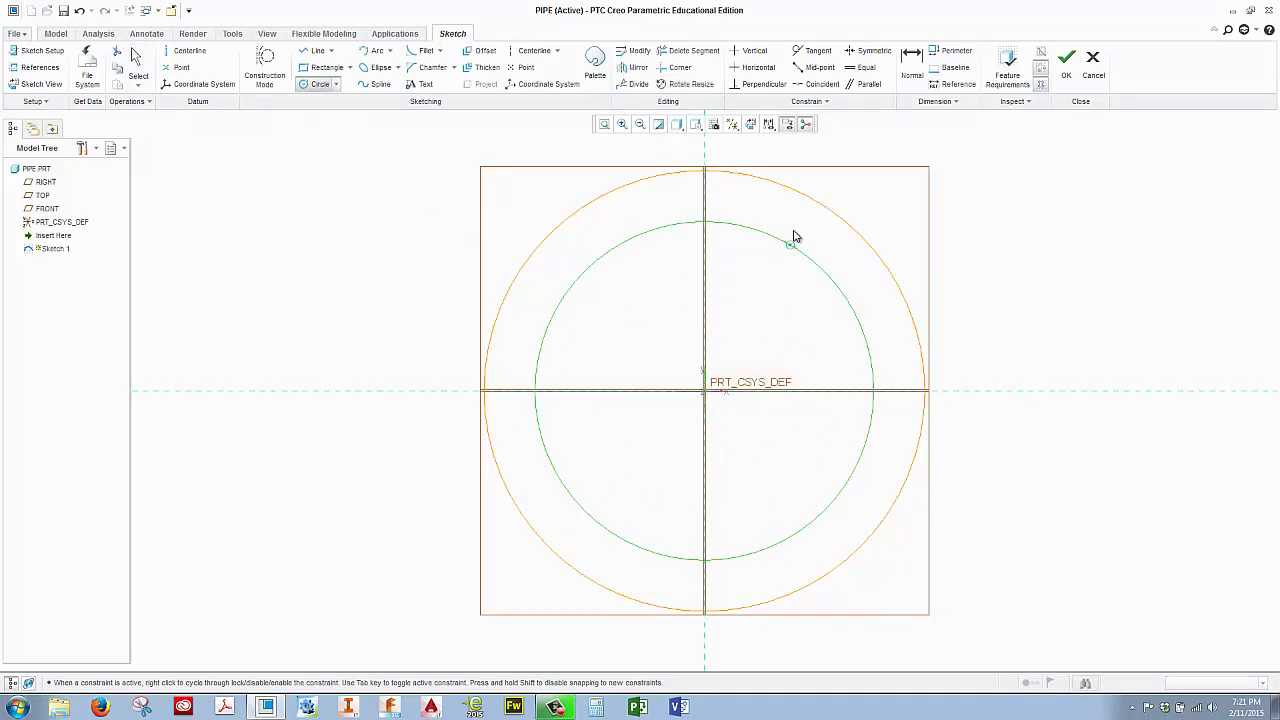
pyautogui.middleClick(790, 235)
pyautogui.moveTo(502, 234); pyautogui.dragTo(394, 303)
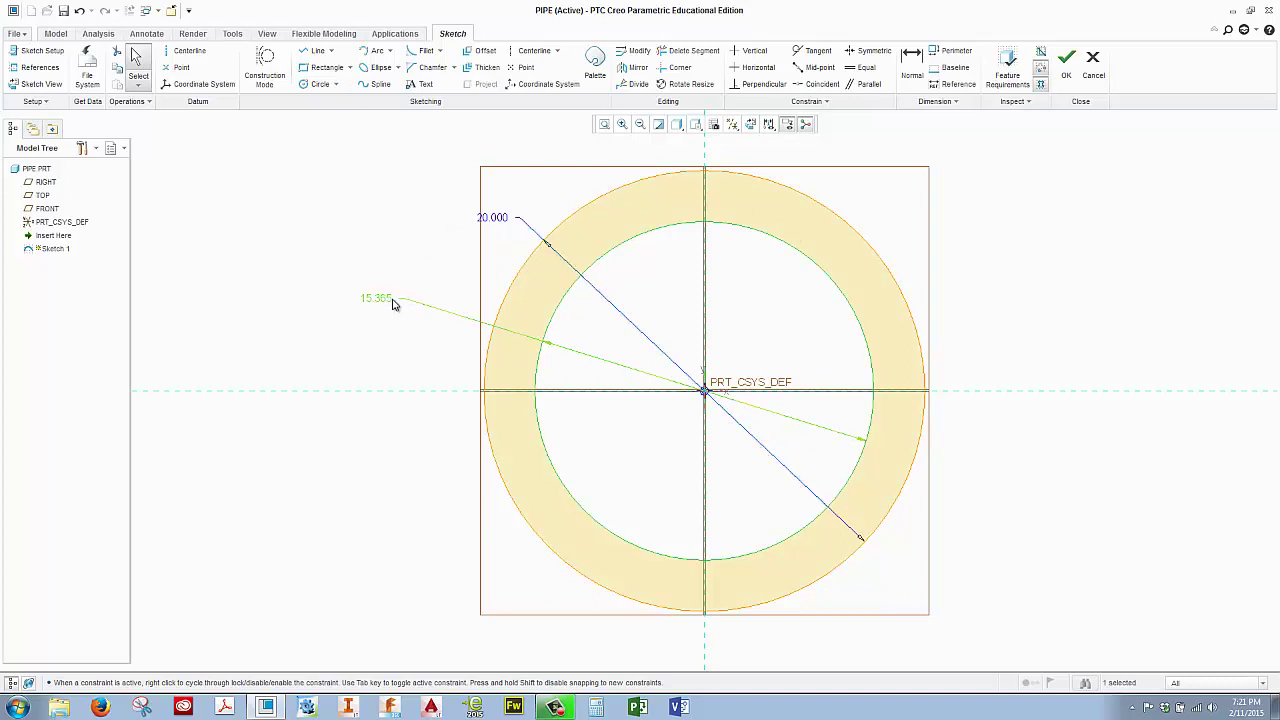
pyautogui.doubleClick(380, 300)
pyautogui.write('18')
pyautogui.press('Return')
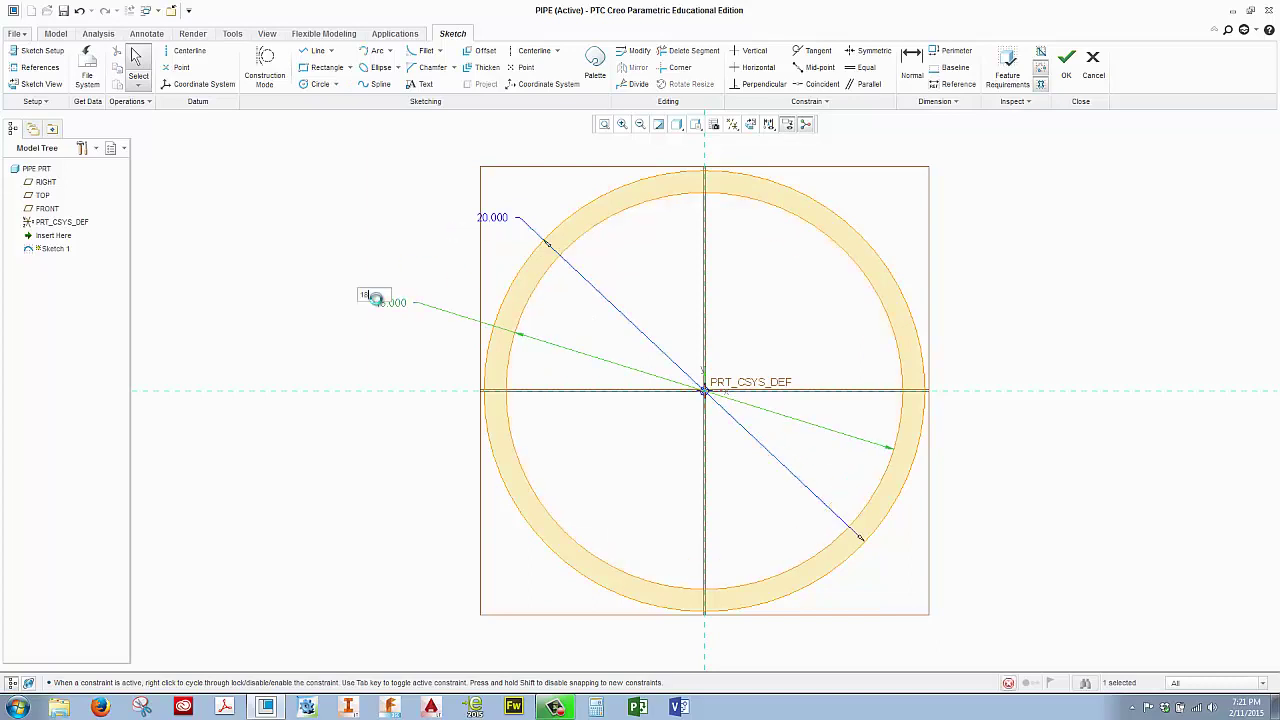
pyautogui.click(1066, 60)
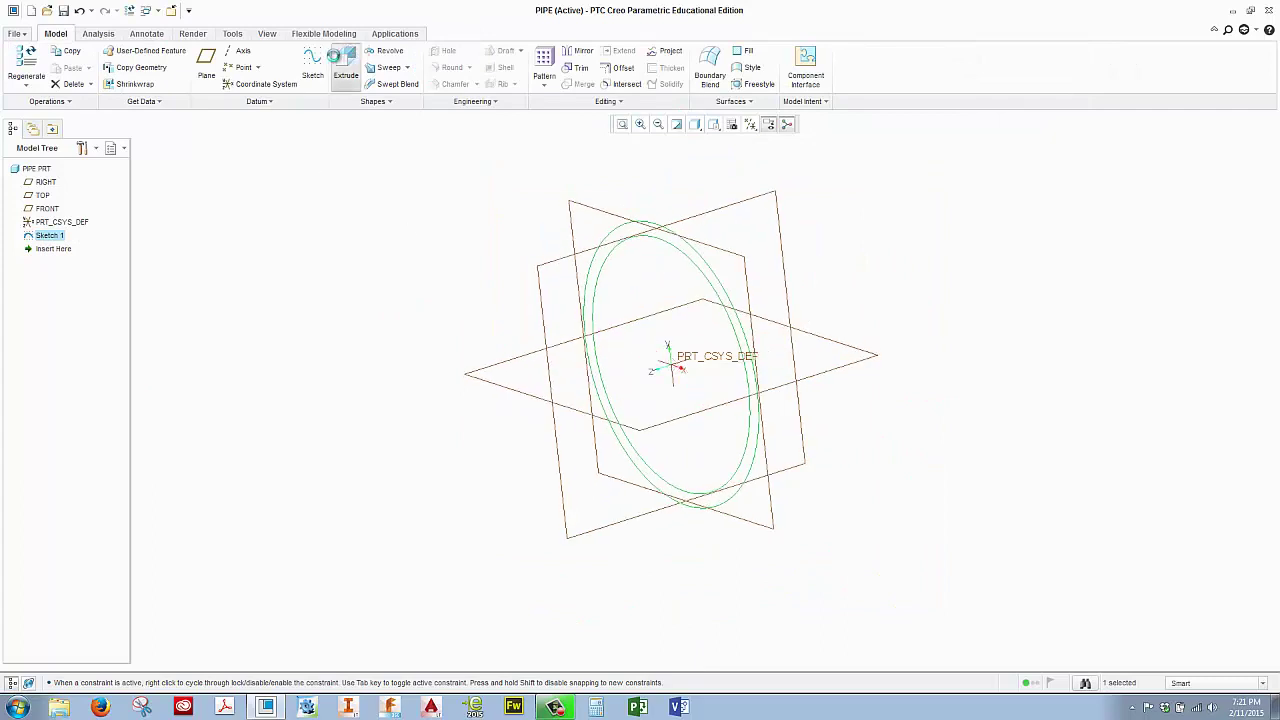
# Extrude the ring sketch symmetrically to a depth of 40.
pyautogui.click(346, 62)
pyautogui.click(74, 67)
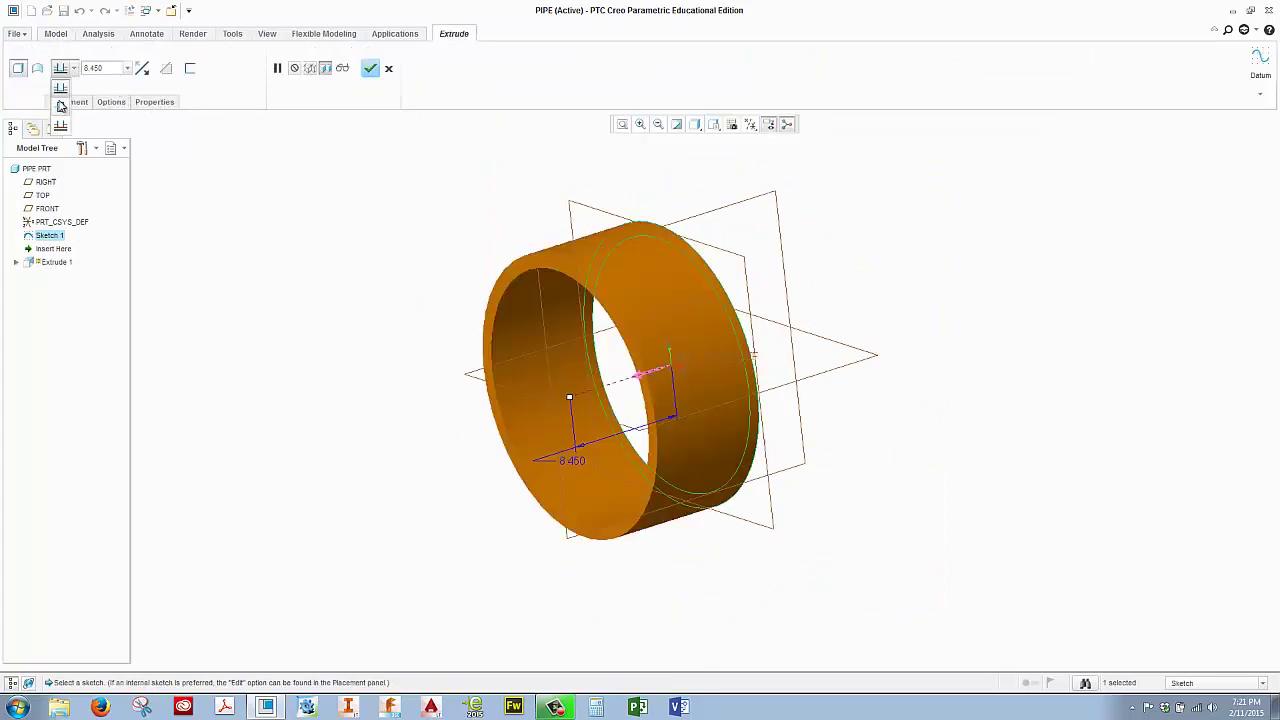
pyautogui.click(60, 102)
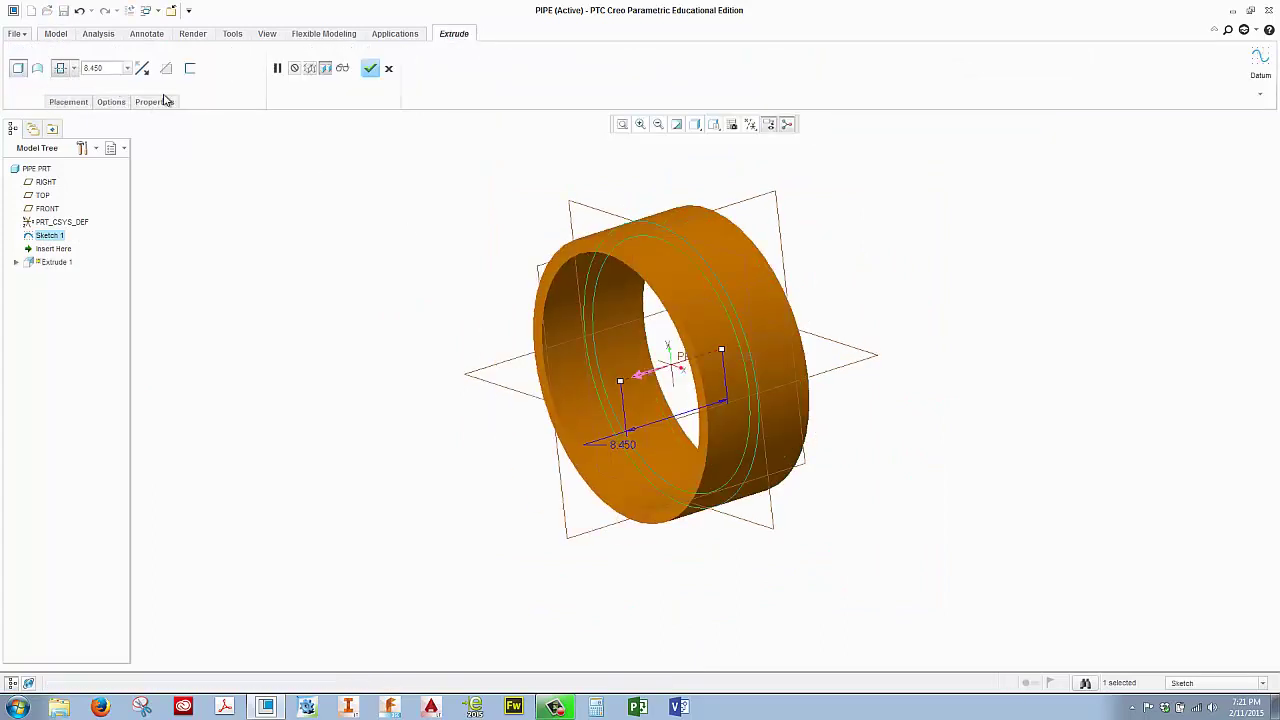
pyautogui.doubleClick(622, 444)
pyautogui.write('40')
pyautogui.press('Return')
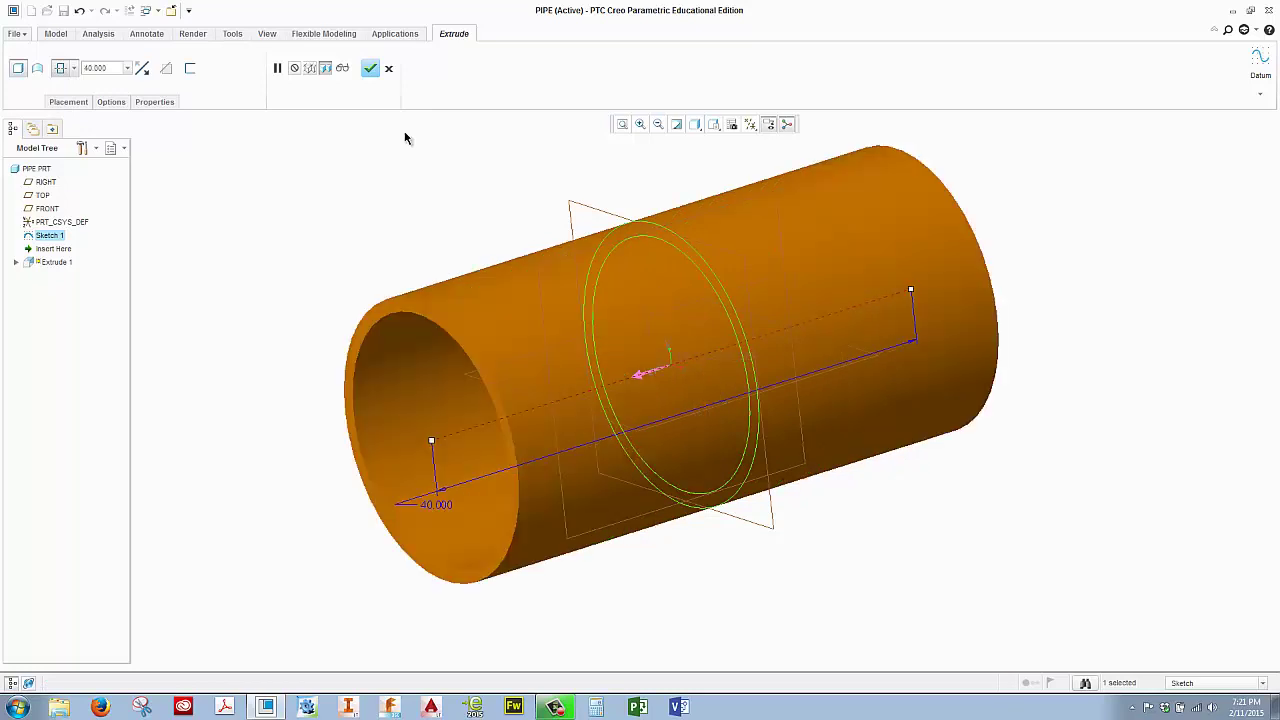
pyautogui.click(370, 68)
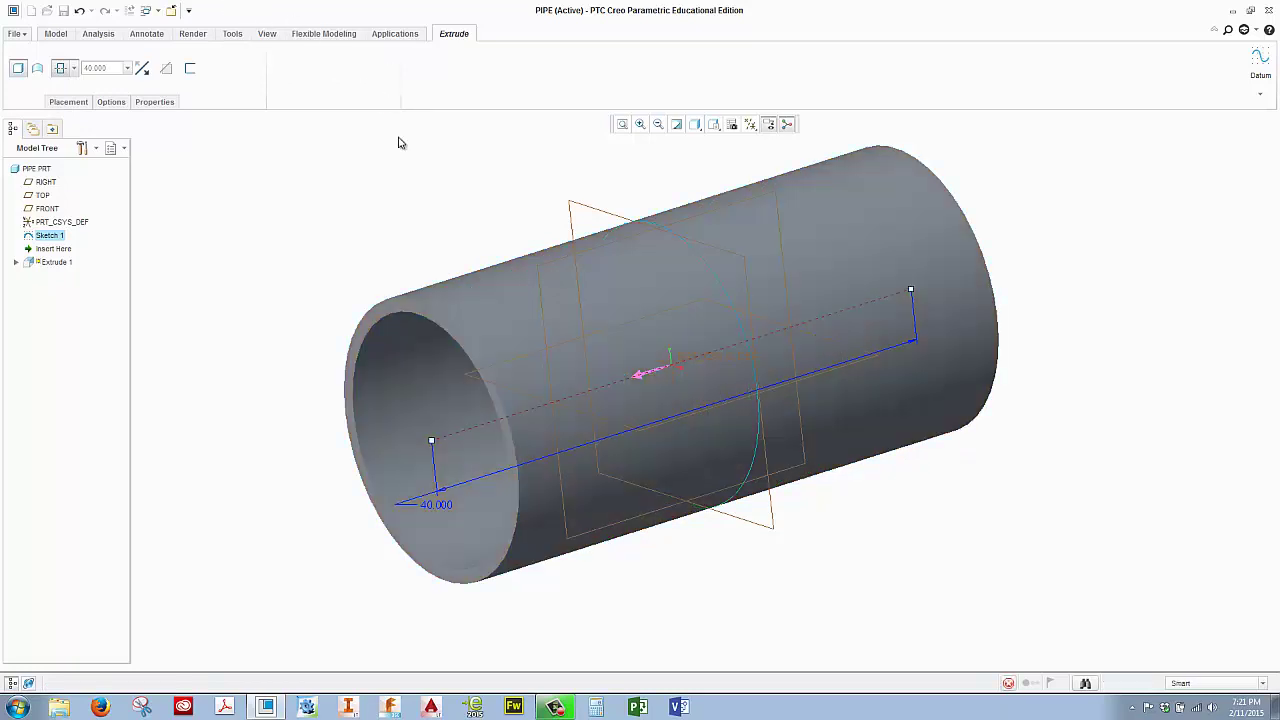
# Return to the default view and orbit to inspect the hollow pipe.
pyautogui.hotkey('ctrl', 'd')
pyautogui.moveTo(736, 361)
pyautogui.mouseDown(button='middle')
pyautogui.moveTo(663, 357)
pyautogui.moveTo(703, 391)
pyautogui.moveTo(589, 300)
pyautogui.mouseUp(button='middle')
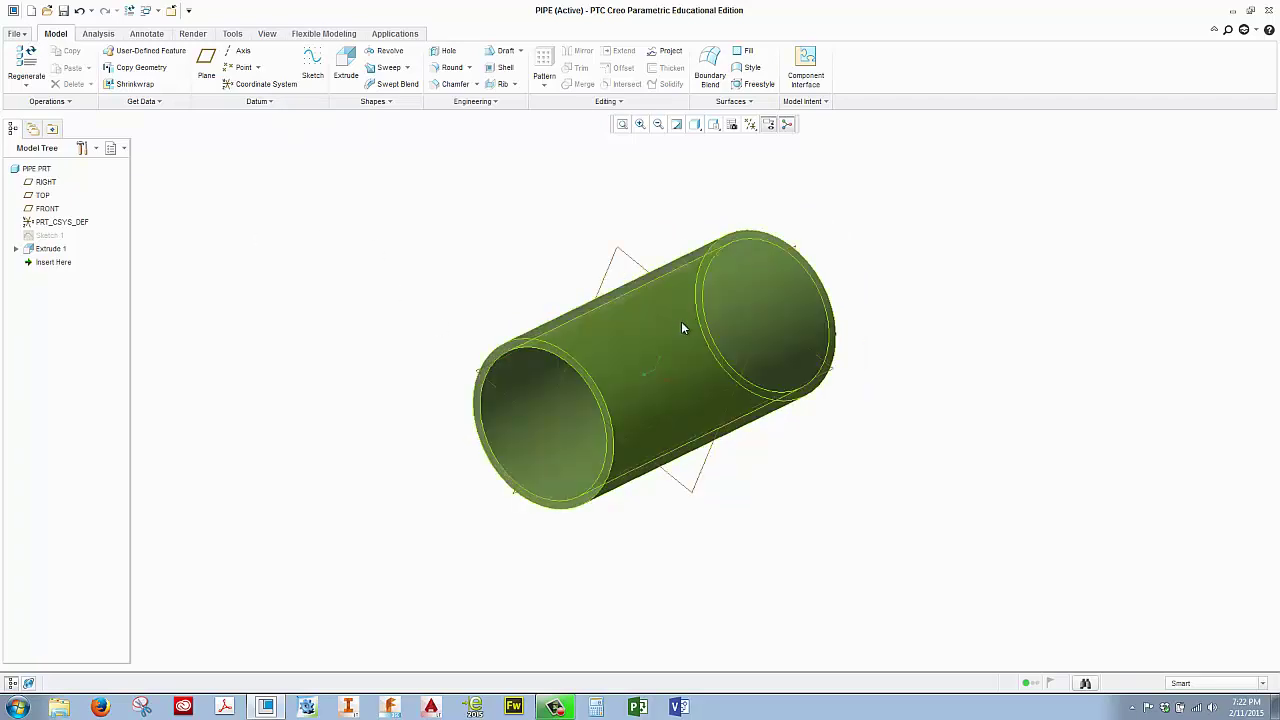
pyautogui.moveTo(681, 321)
pyautogui.mouseDown(button='middle')
pyautogui.moveTo(720, 297)
pyautogui.moveTo(694, 320)
pyautogui.mouseUp(button='middle')
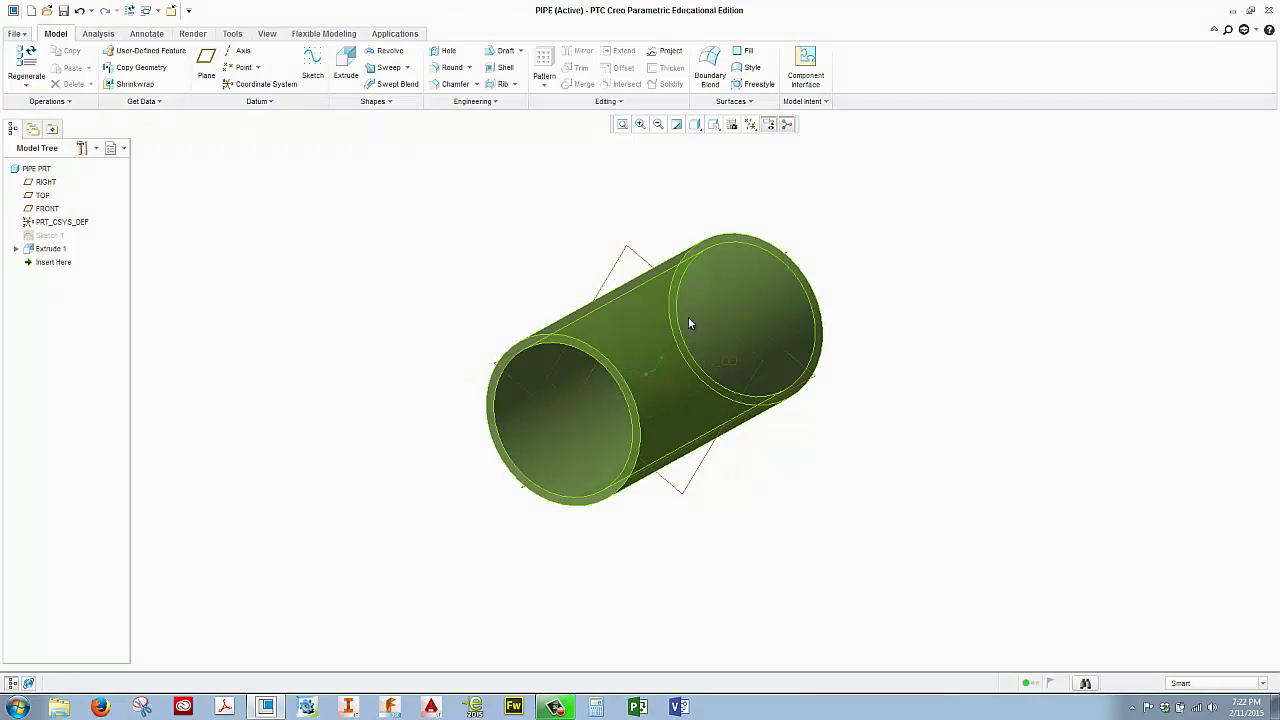
# Delete Sketch 1 together with the pipe extrusion built on it.
pyautogui.rightClick(48, 235)
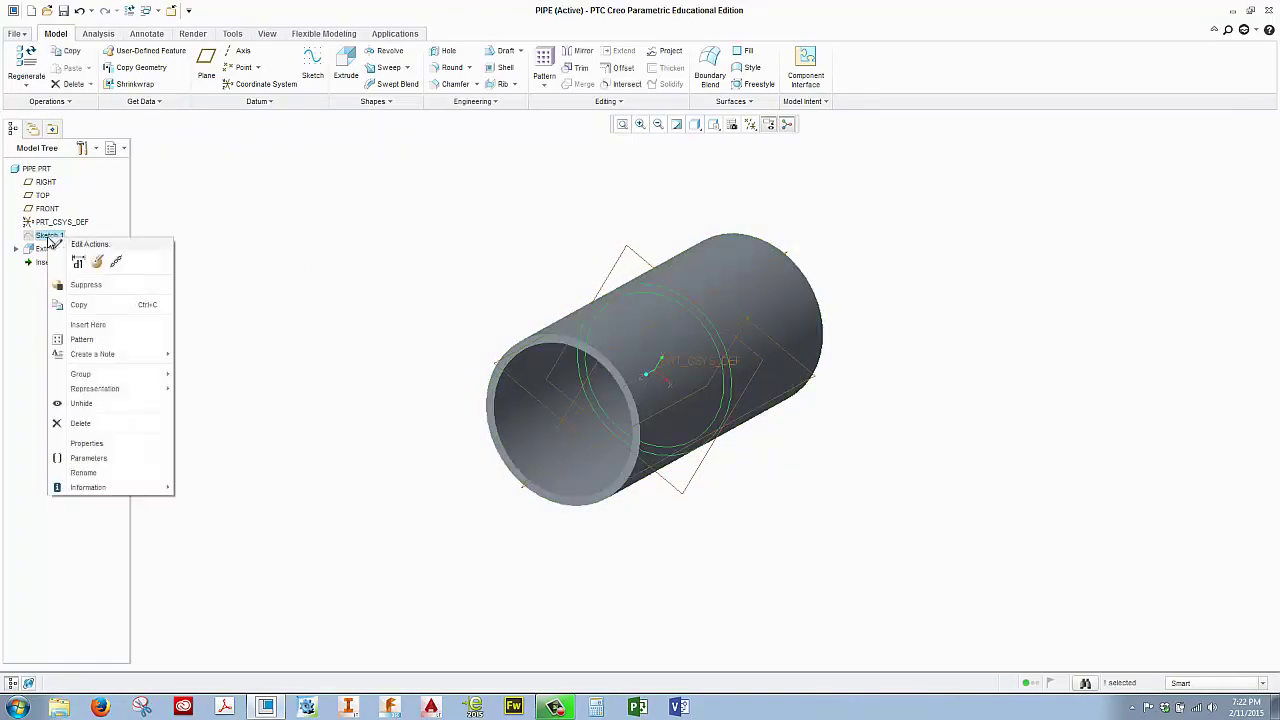
pyautogui.click(90, 423)
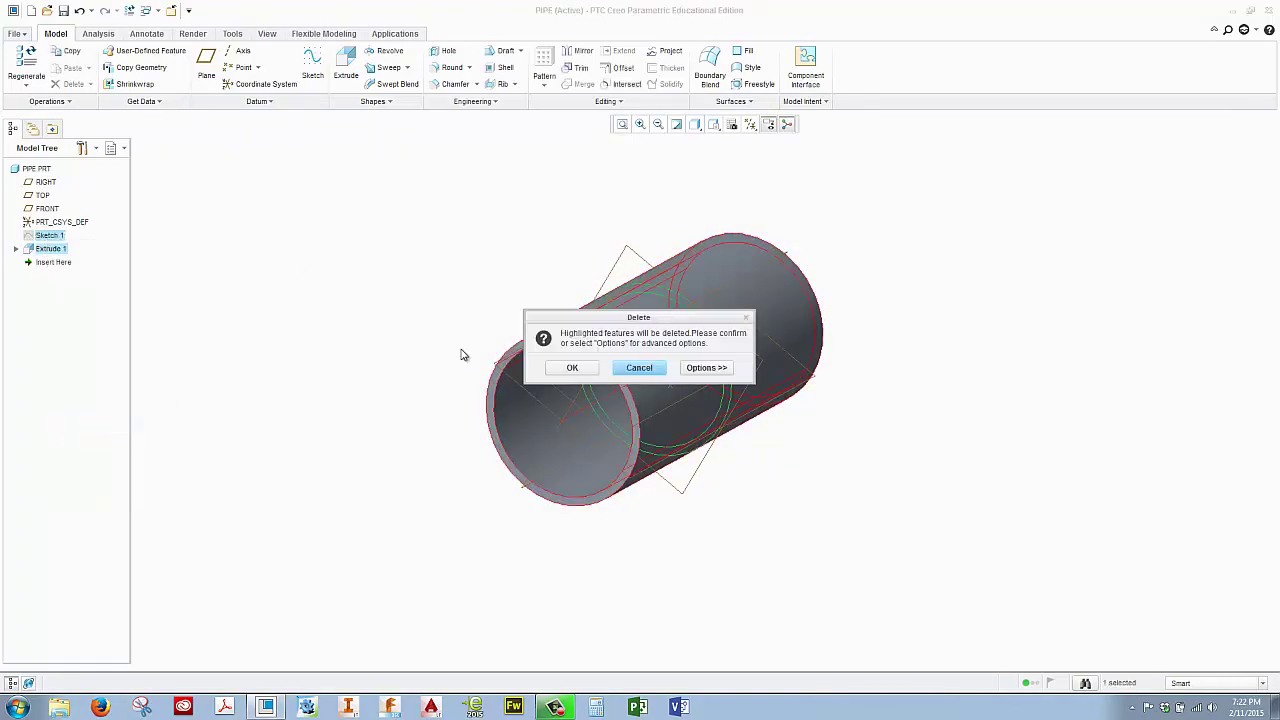
pyautogui.click(593, 372)
# Start a fresh sketch on the FRONT datum plane.
pyautogui.scroll(-3, 654, 386)
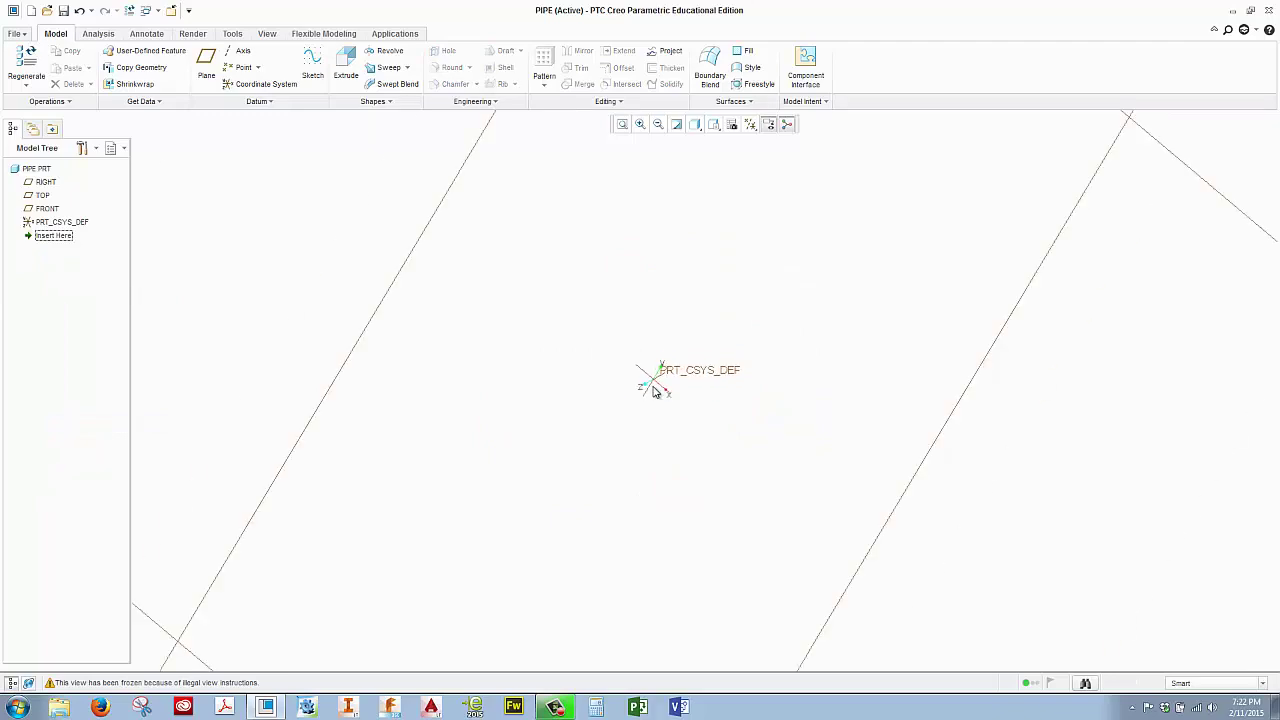
pyautogui.scroll(-3, 670, 382)
pyautogui.scroll(2, 670, 382)
pyautogui.scroll(2, 640, 376)
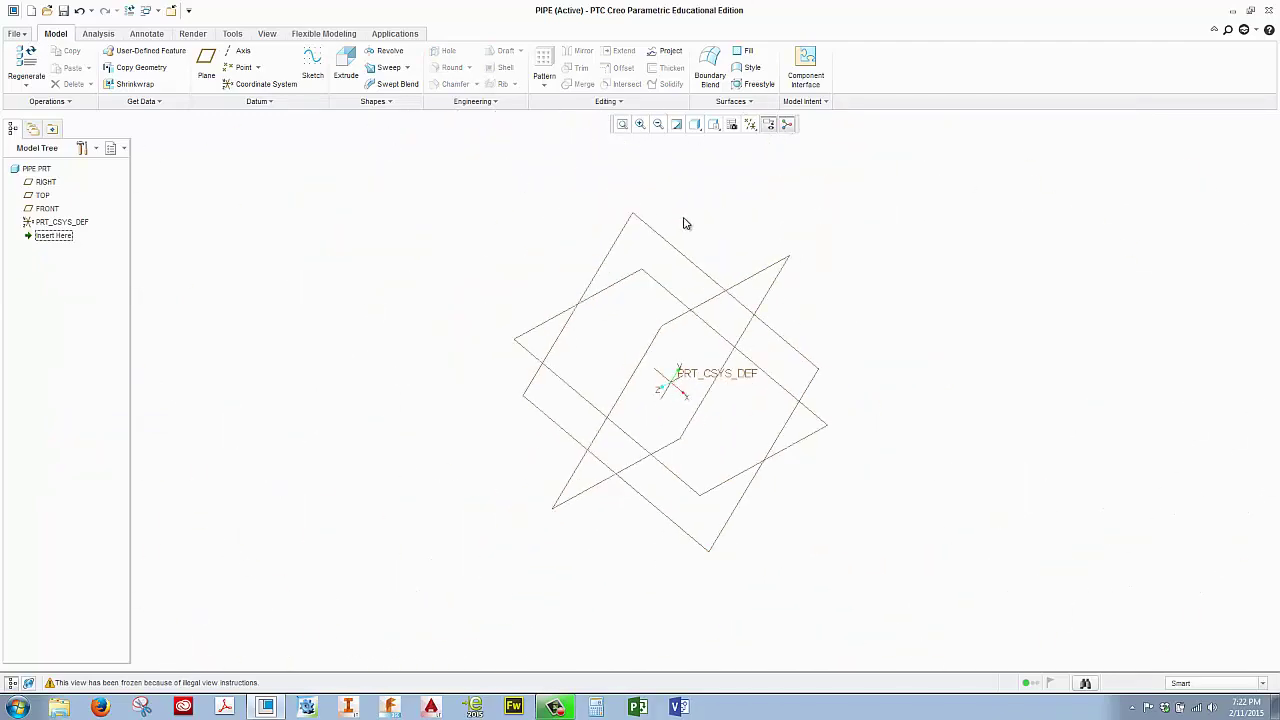
pyautogui.click(660, 244)
pyautogui.click(312, 68)
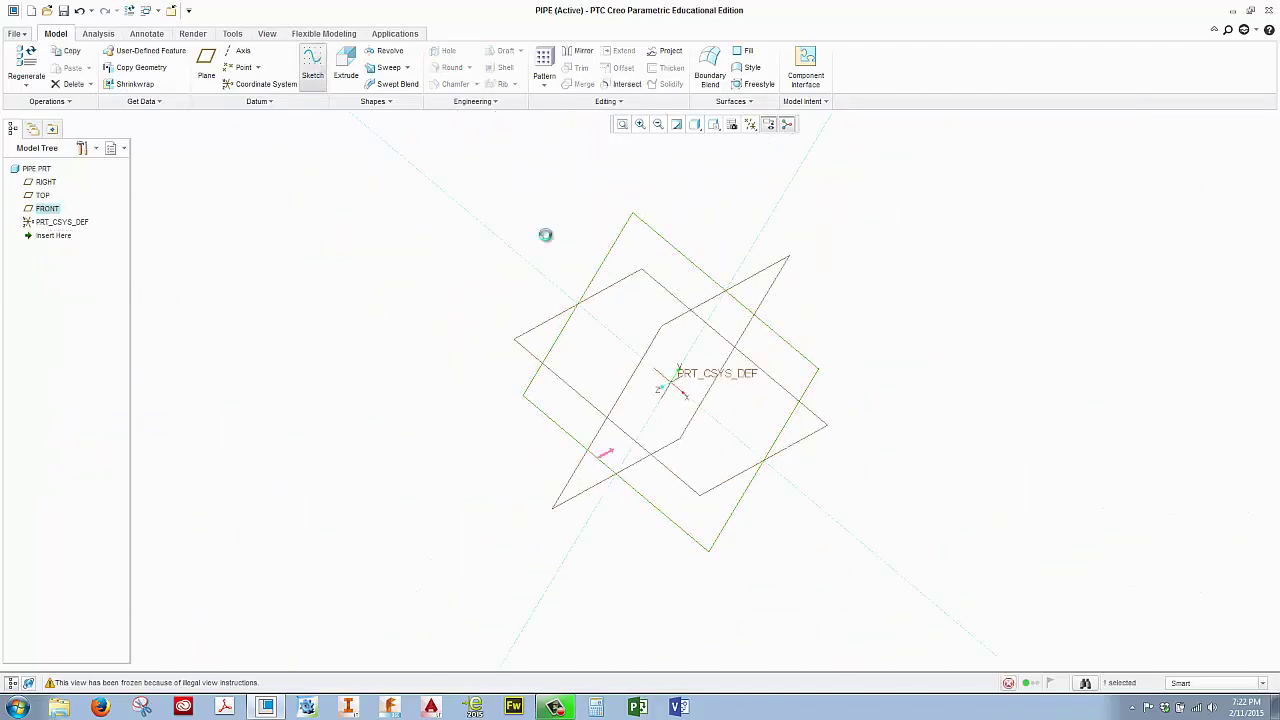
# Draw an origin-centred circle, enter 10 for its diameter dimension, and accept the sketch.
pyautogui.click(747, 125)
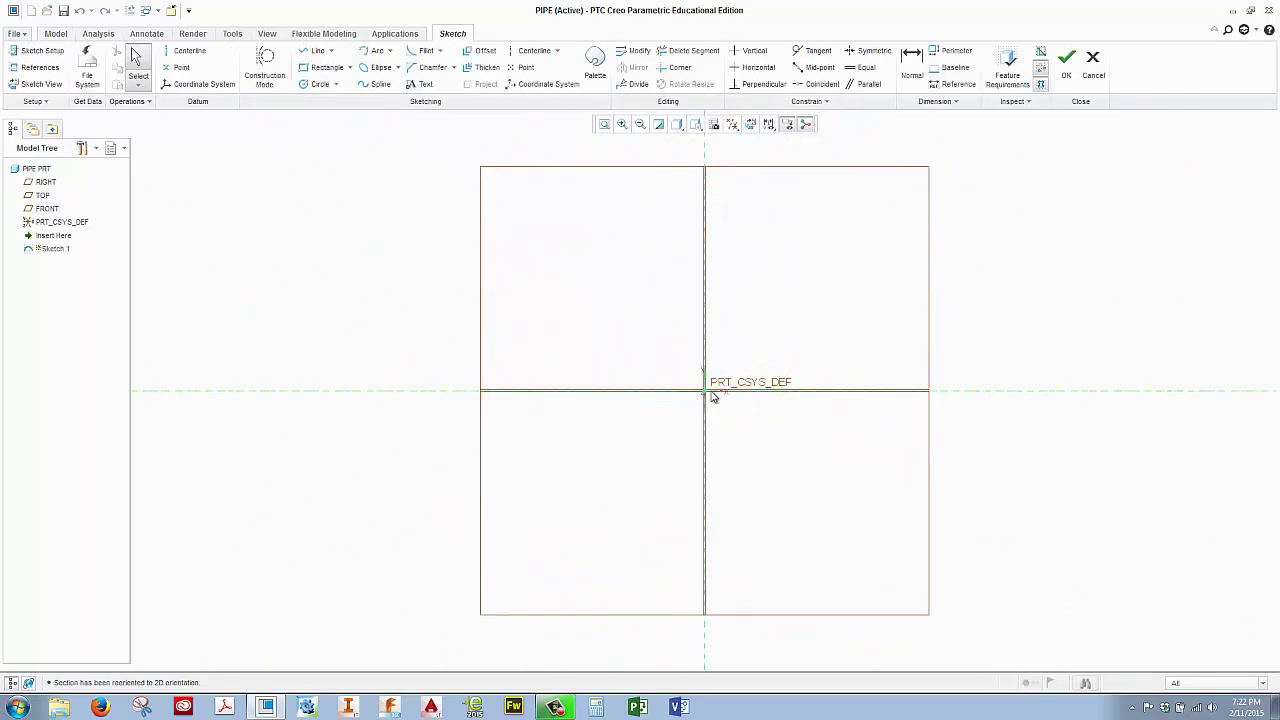
pyautogui.click(316, 84)
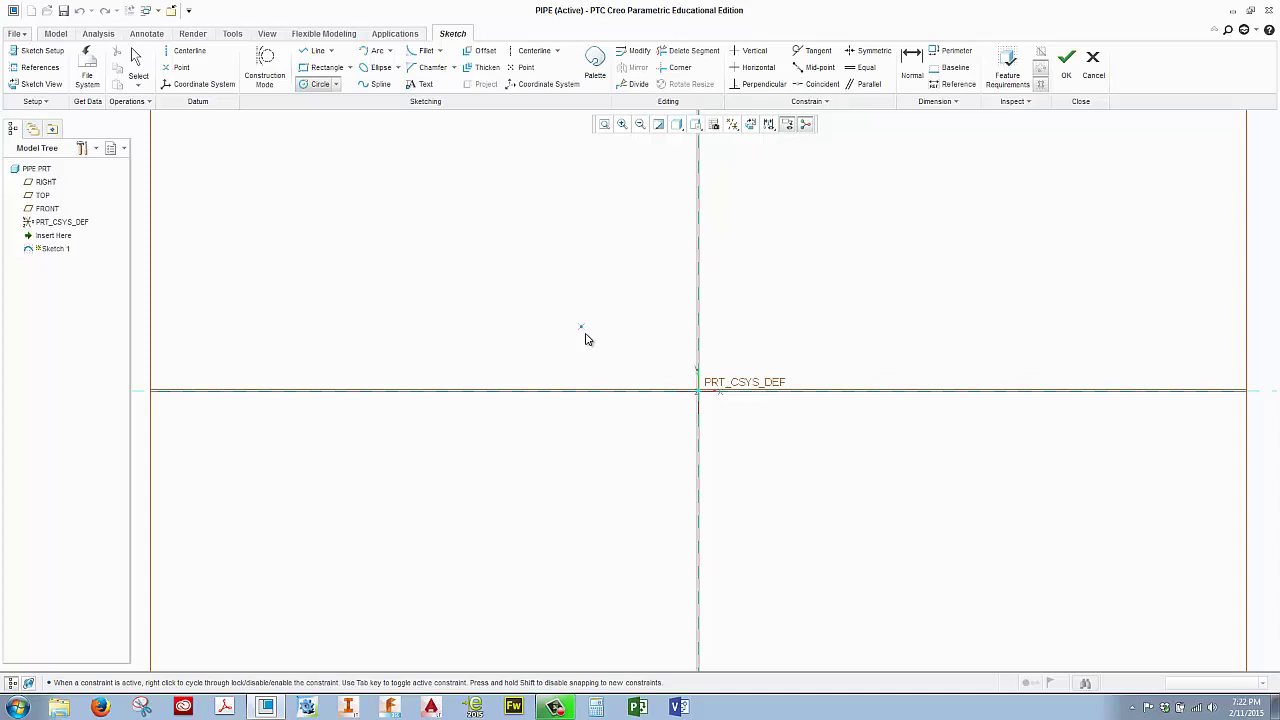
pyautogui.click(698, 390)
pyautogui.click(750, 338)
pyautogui.middleClick(748, 309)
pyautogui.doubleClick(606, 320)
pyautogui.write('1')
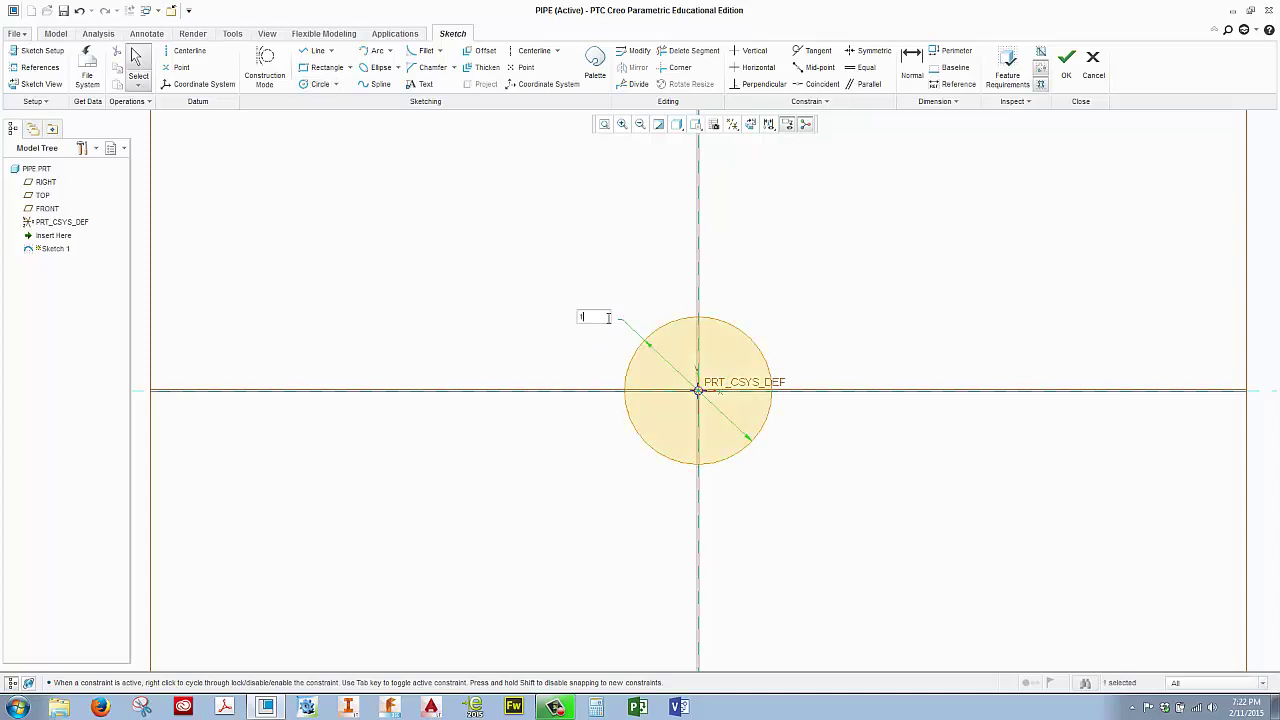
pyautogui.write('0')
pyautogui.press('Return')
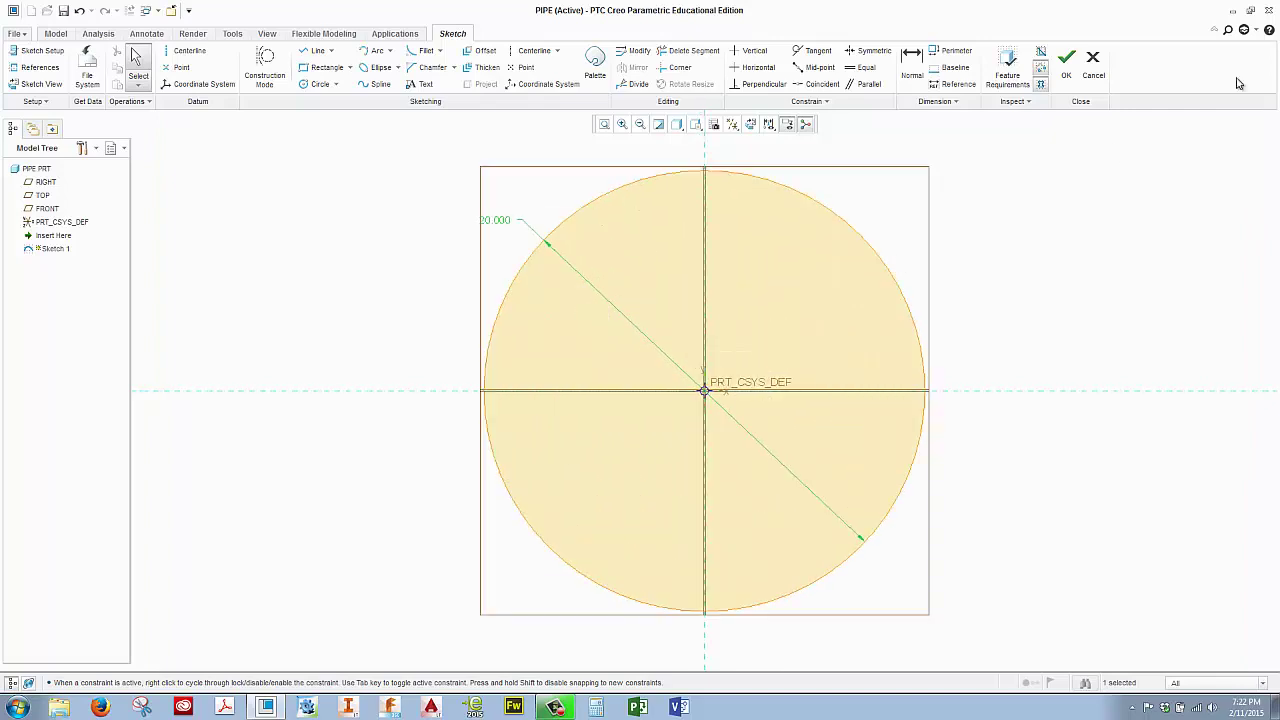
pyautogui.click(1066, 62)
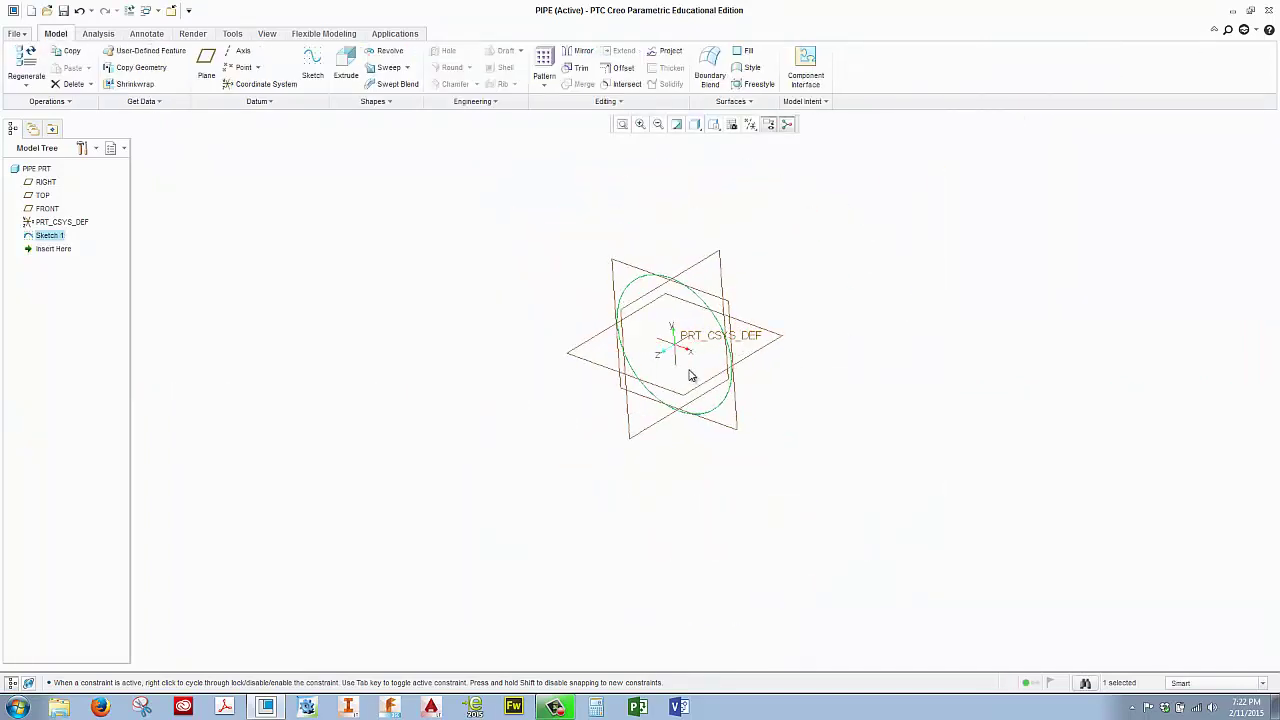
# Extrude the circle symmetrically to depth 40, previewing the cylinder side-on.
pyautogui.click(346, 62)
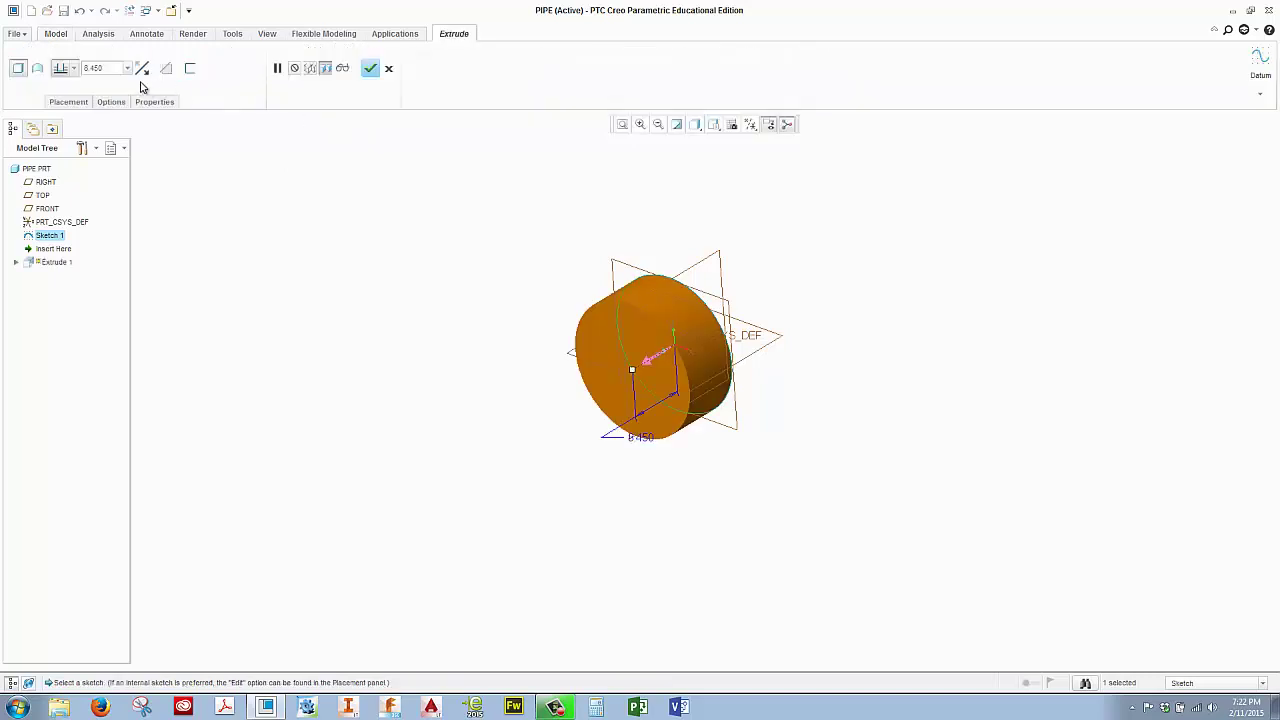
pyautogui.click(73, 67)
pyautogui.click(61, 100)
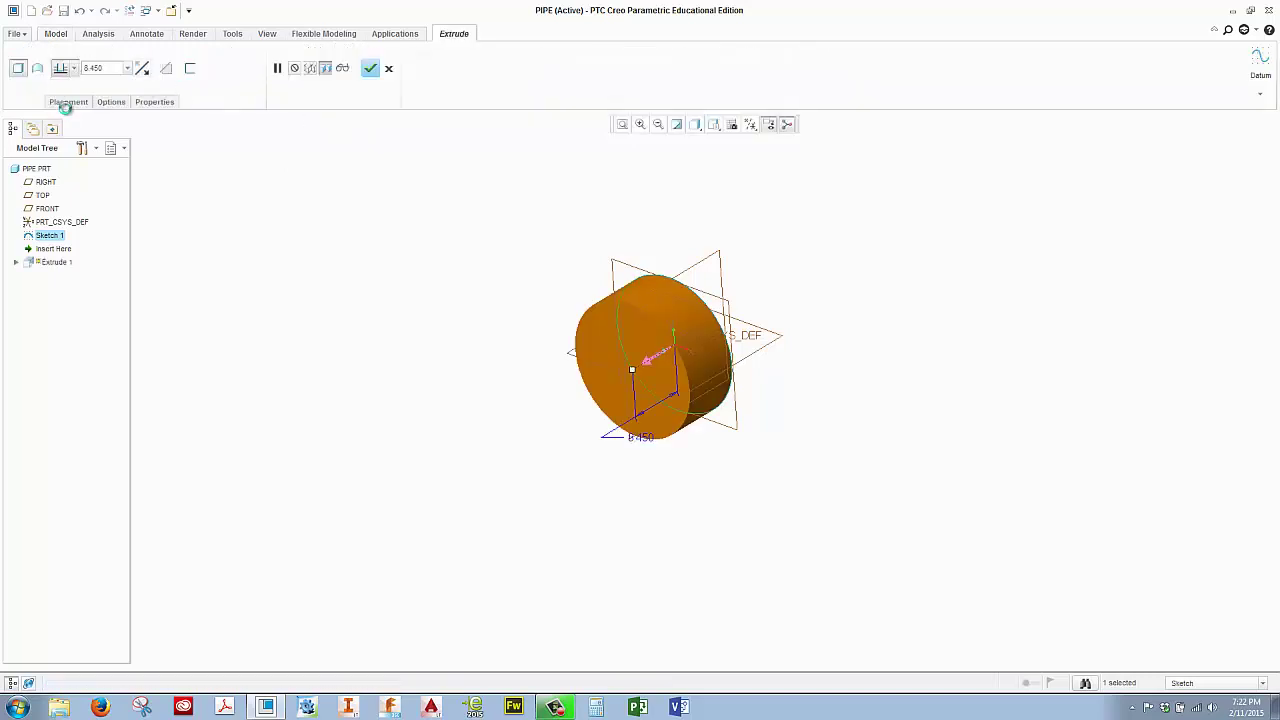
pyautogui.doubleClick(664, 424)
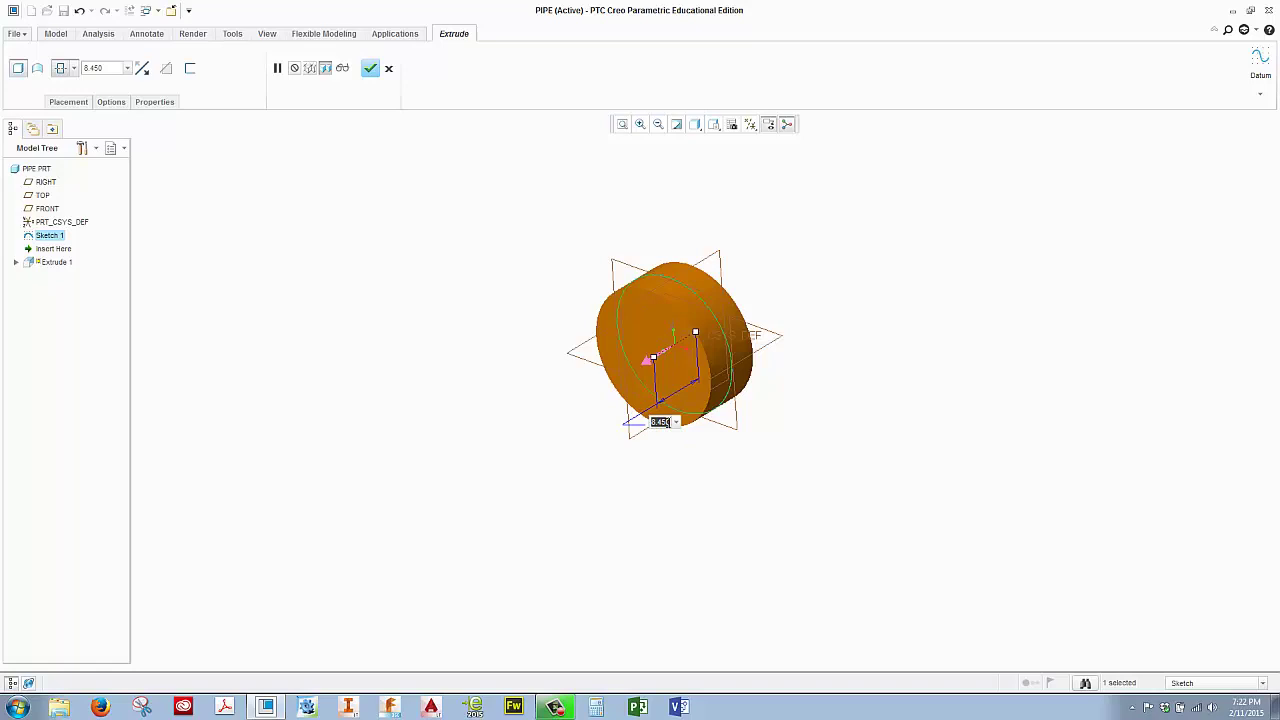
pyautogui.write('40')
pyautogui.press('Return')
pyautogui.moveTo(729, 409)
pyautogui.mouseDown(button='middle')
pyautogui.moveTo(731, 365)
pyautogui.moveTo(877, 348)
pyautogui.mouseUp(button='middle')
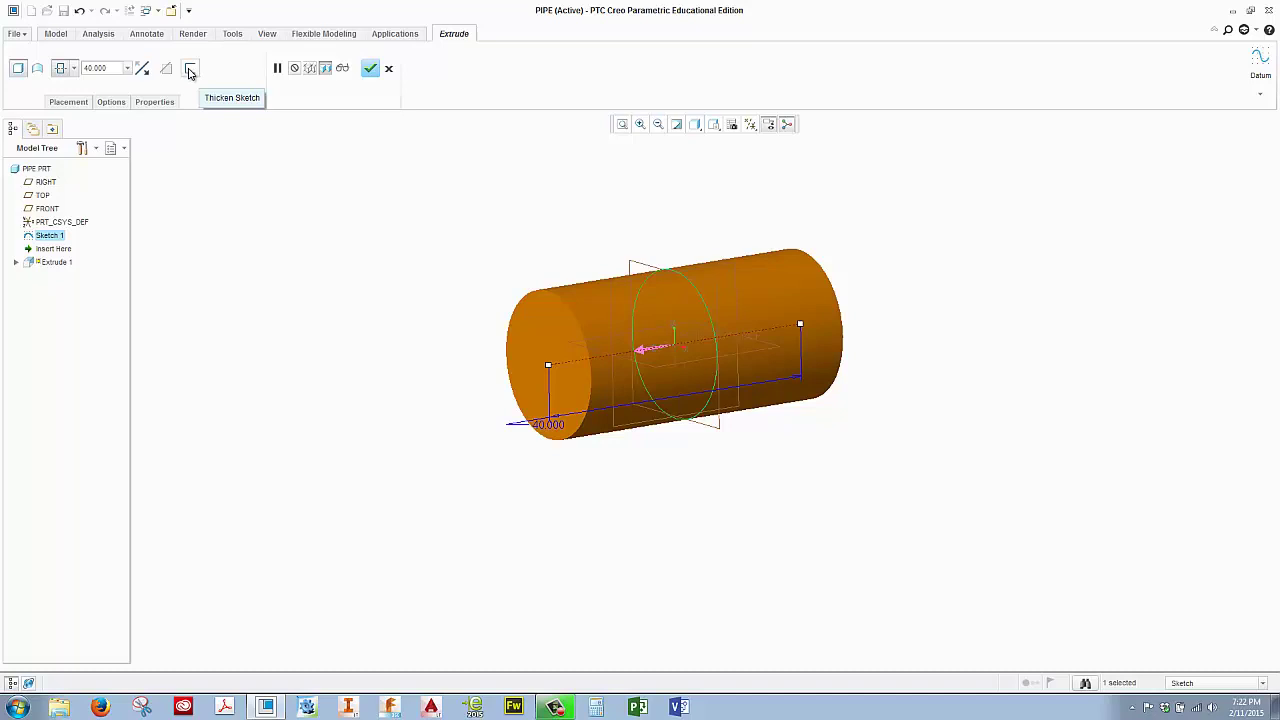
# Thicken the extruded circle so it becomes a pipe with a 1.000 wall thickness.
pyautogui.click(190, 70)
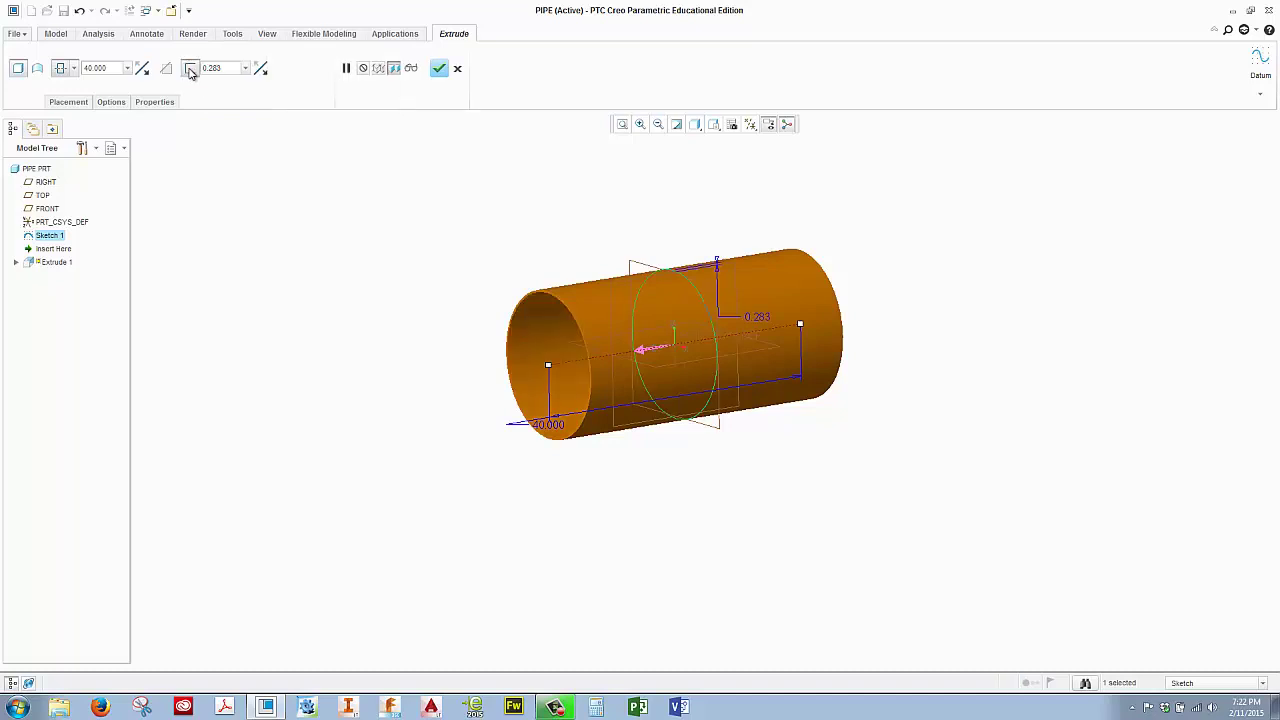
pyautogui.moveTo(718, 316); pyautogui.dragTo(766, 298, button='middle')
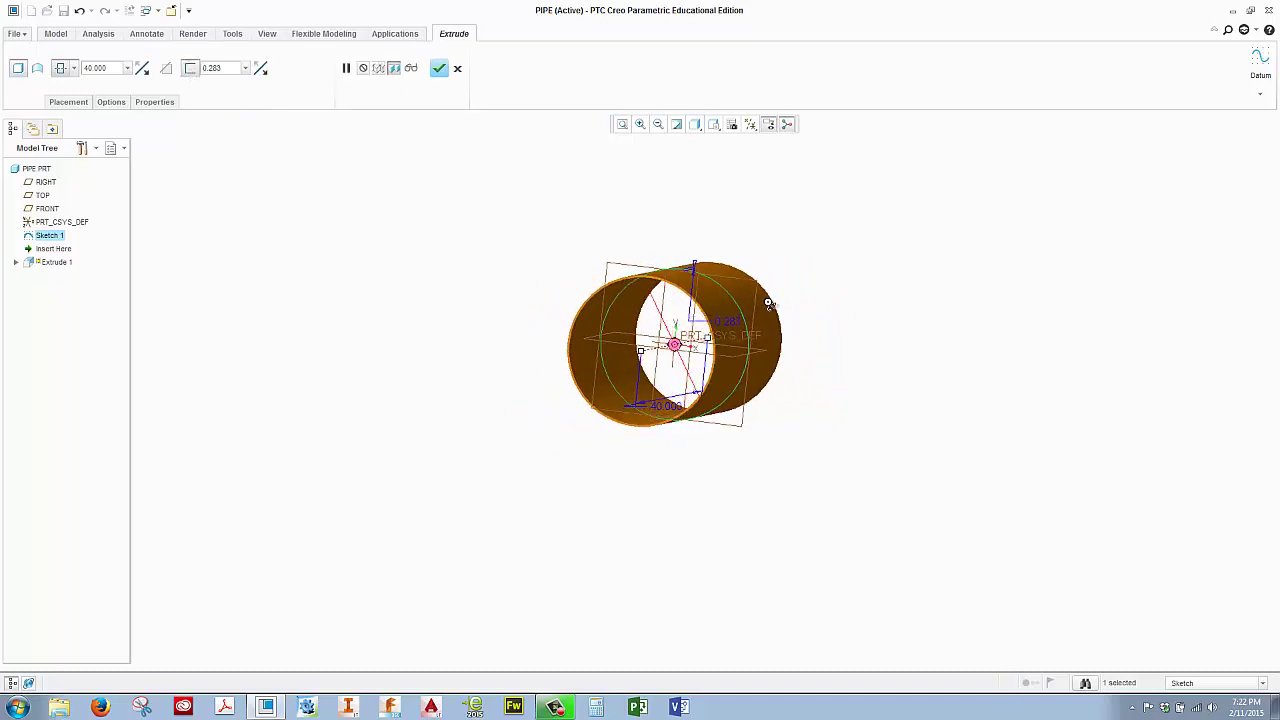
pyautogui.scroll(3, 735, 328)
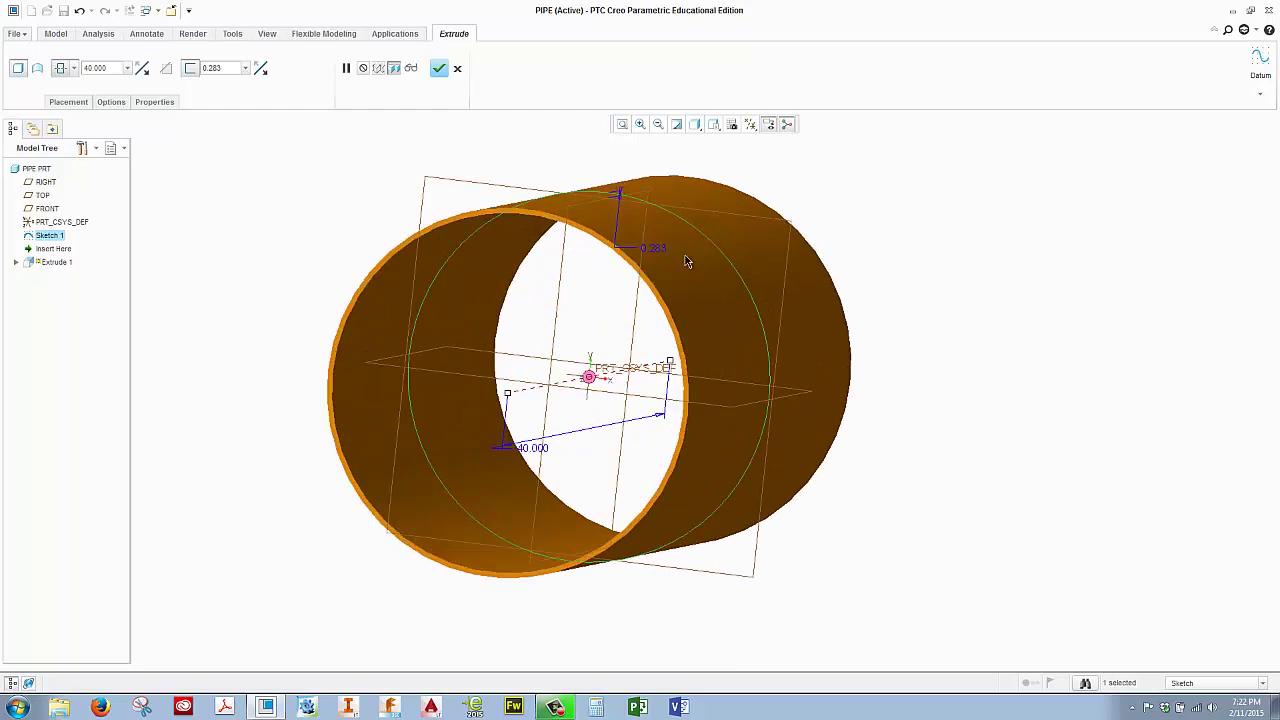
pyautogui.scroll(2, 665, 250)
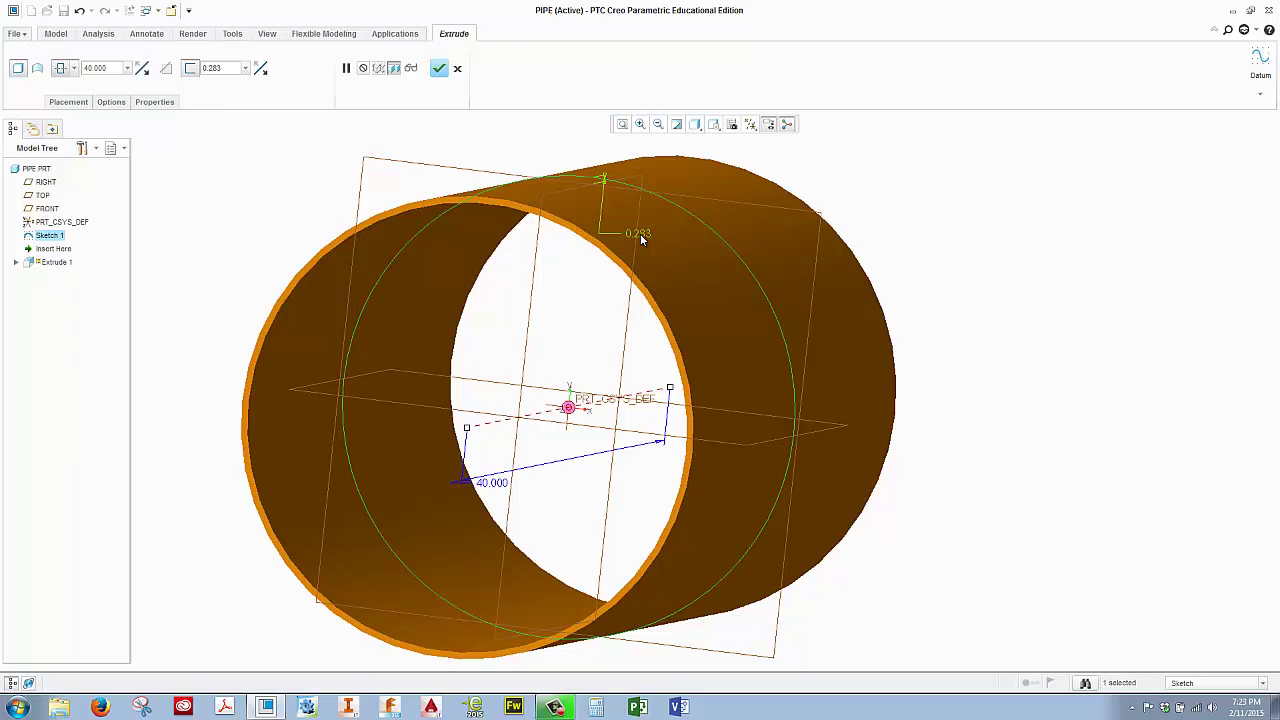
pyautogui.doubleClick(640, 233)
pyautogui.write('1')
pyautogui.press('Return')
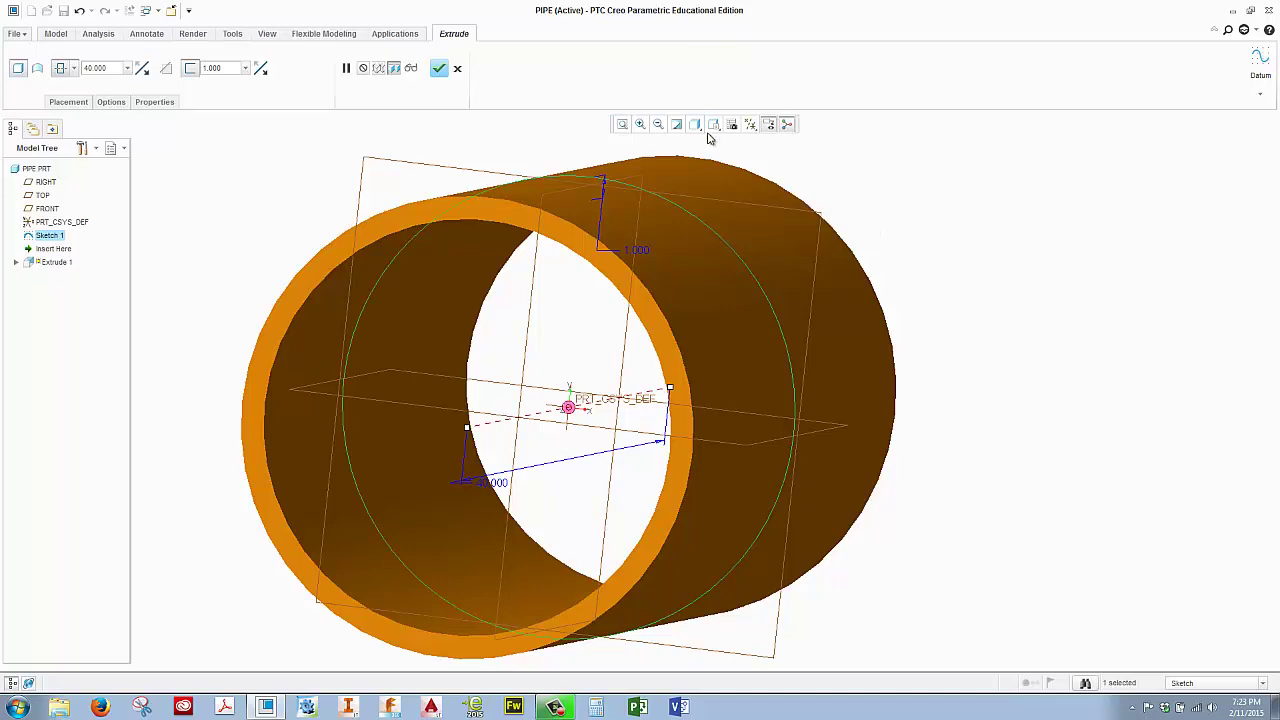
pyautogui.moveTo(699, 188); pyautogui.dragTo(716, 187, button='middle')
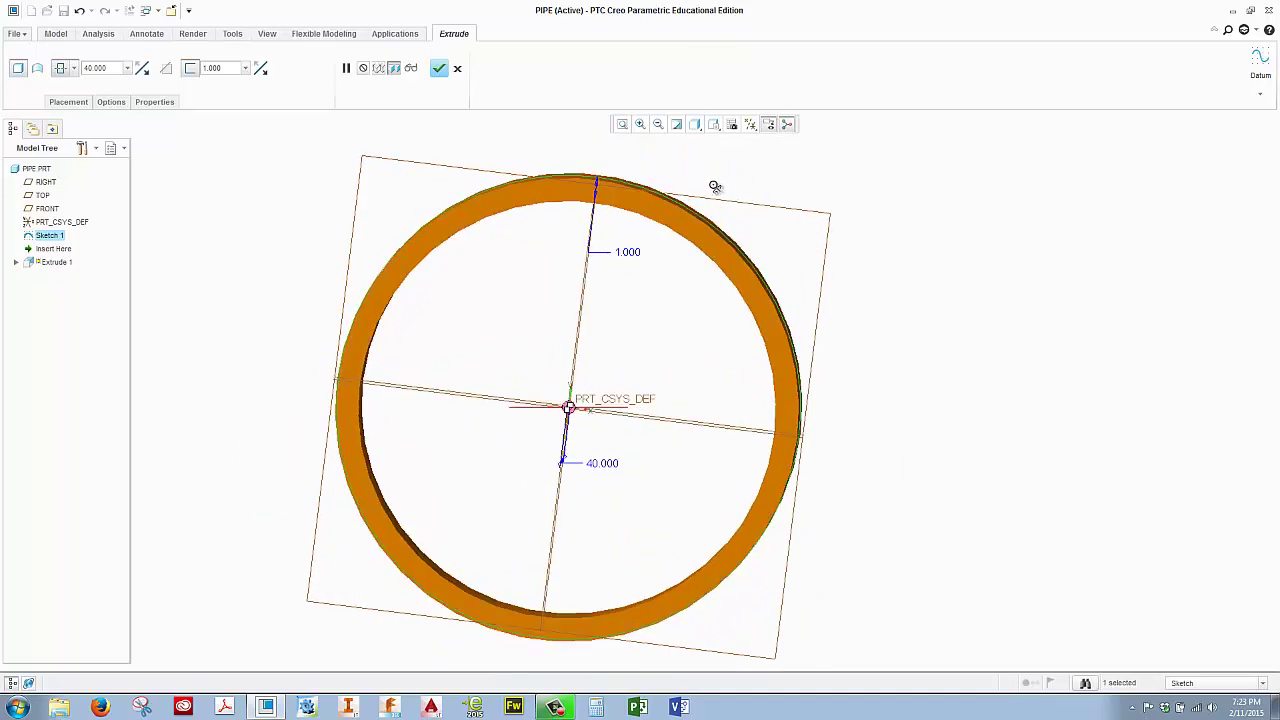
pyautogui.moveTo(716, 187); pyautogui.dragTo(706, 189, button='middle')
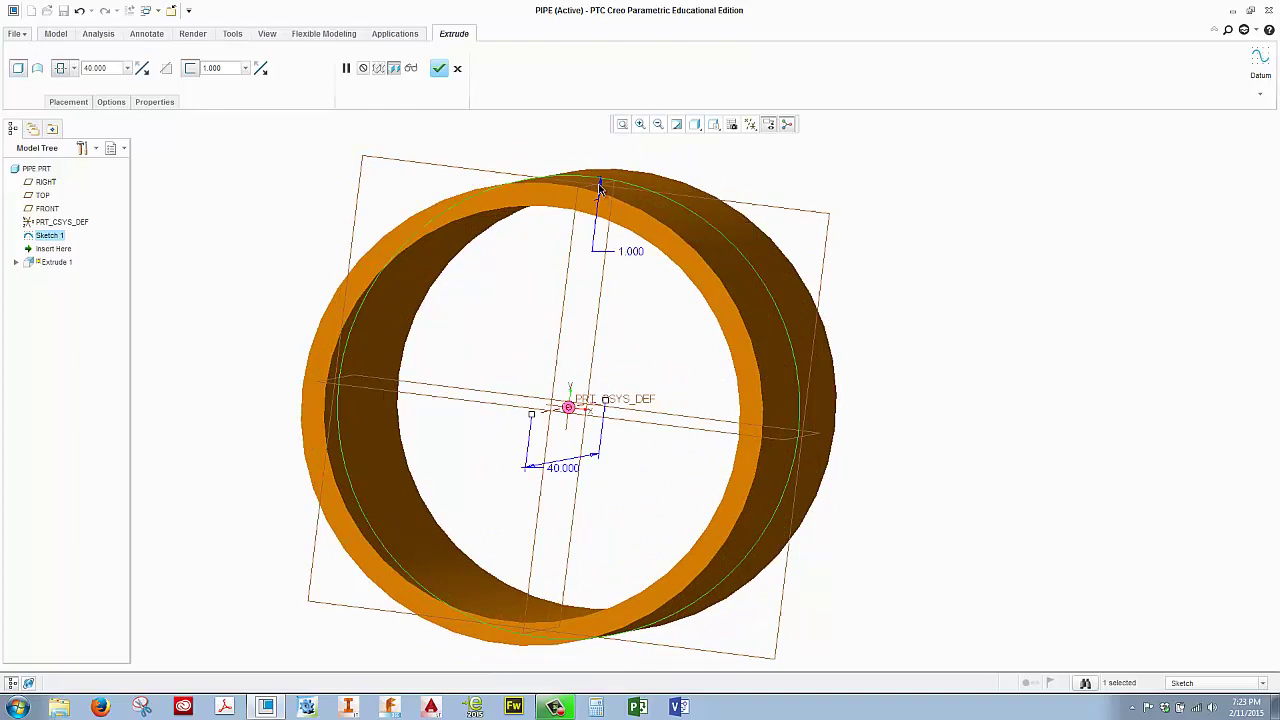
pyautogui.scroll(2, 600, 185)
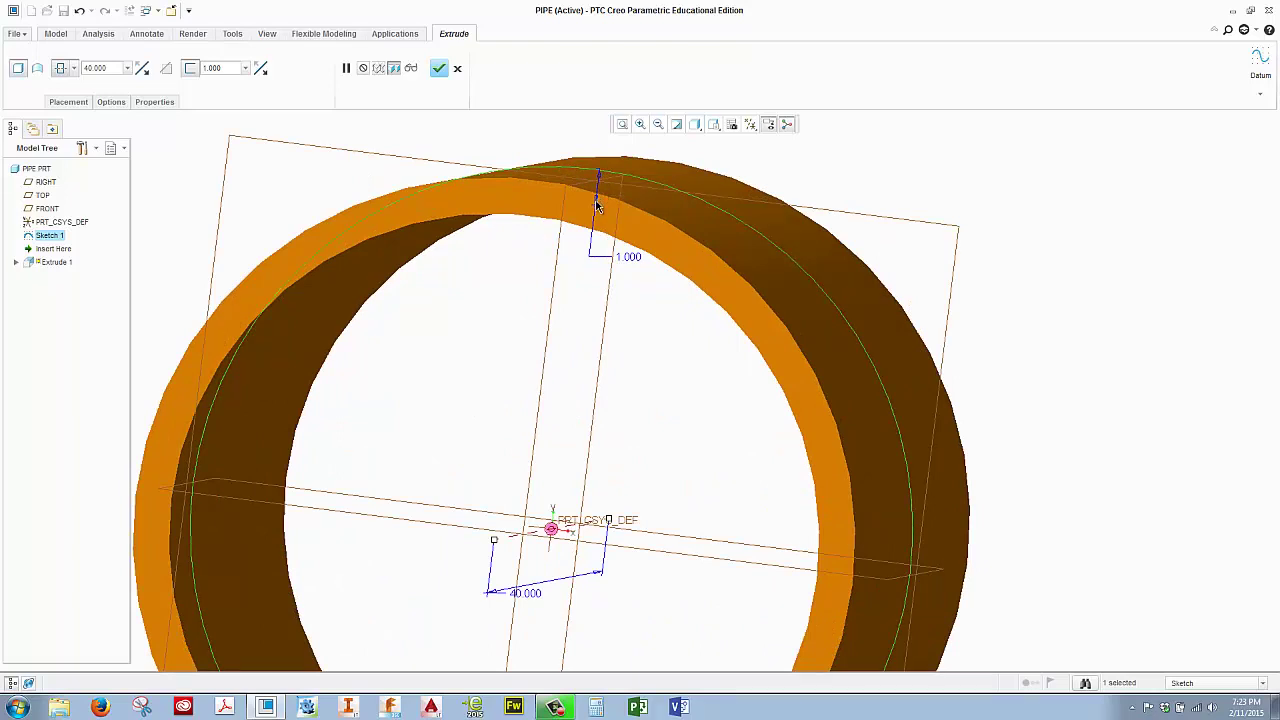
pyautogui.doubleClick(629, 256)
pyautogui.write('3')
pyautogui.press('Return')
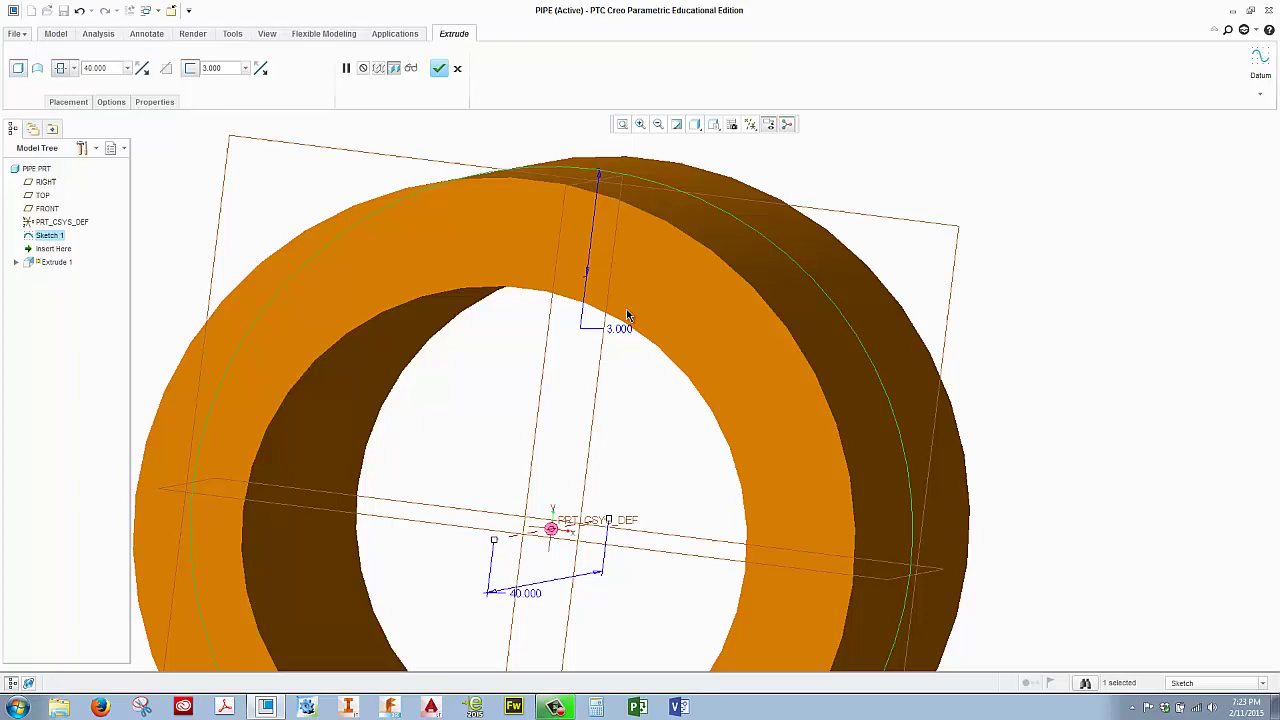
pyautogui.doubleClick(620, 328)
pyautogui.write('1')
pyautogui.press('Return')
pyautogui.scroll(-2, 728, 272)
pyautogui.scroll(-2, 730, 280)
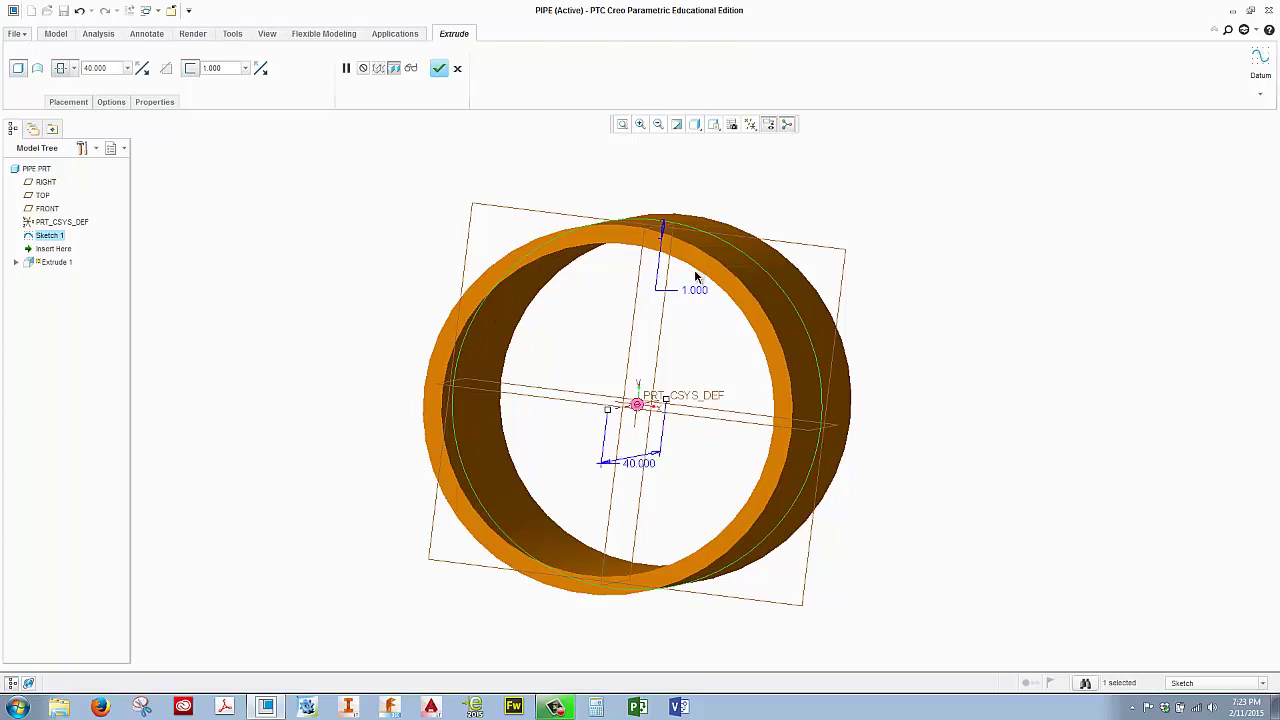
# Flip the 1.000 wall between sides of the sketched circle, comparing the results.
pyautogui.moveTo(692, 244); pyautogui.dragTo(693, 295, button='middle')
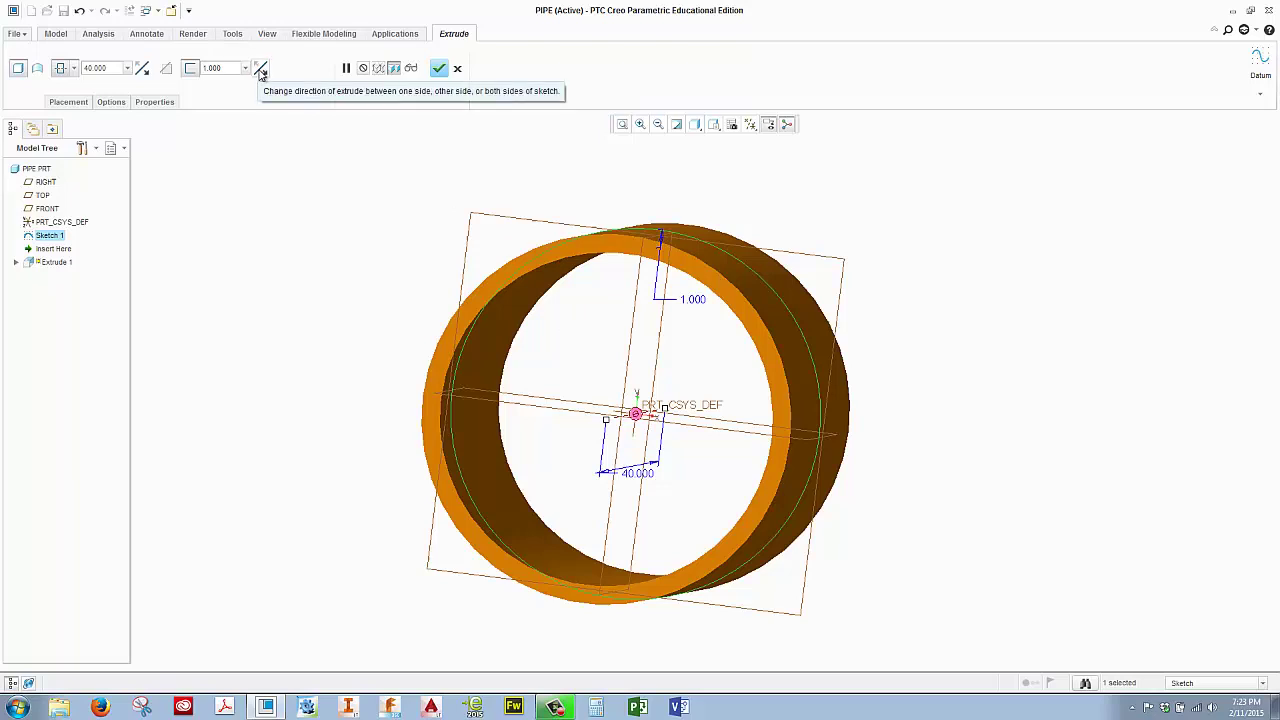
pyautogui.click(260, 71)
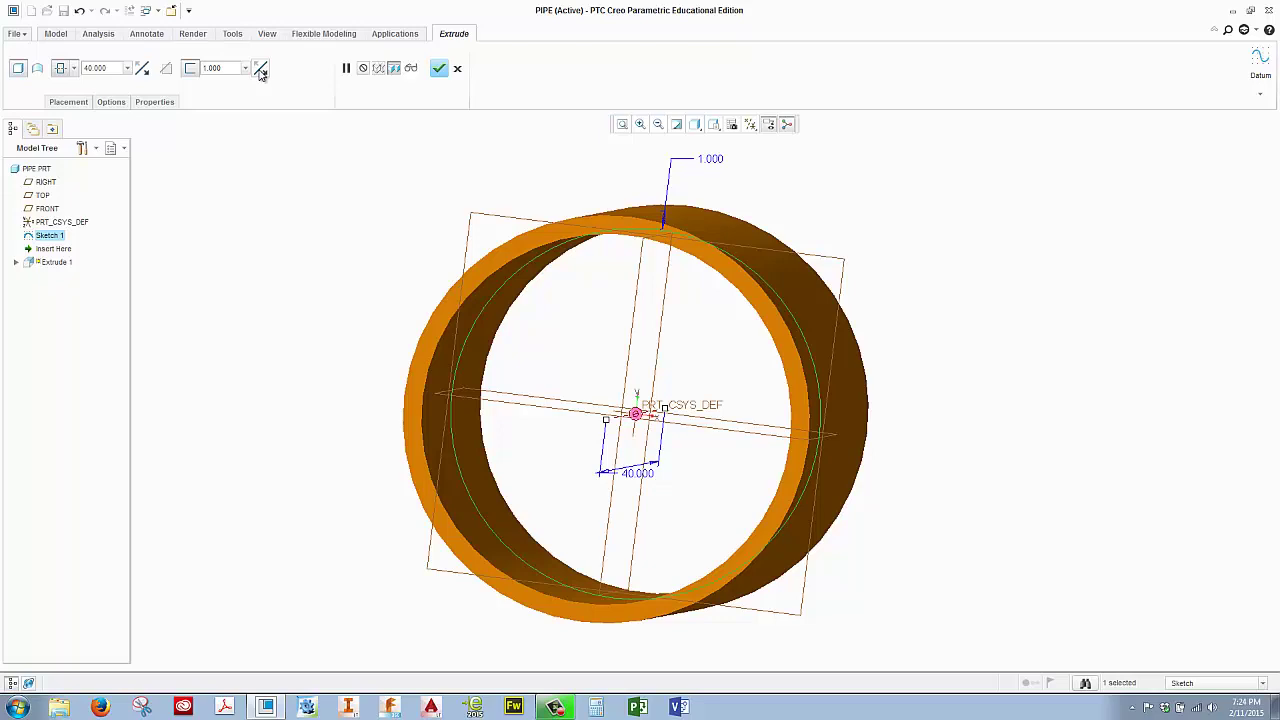
pyautogui.click(260, 70)
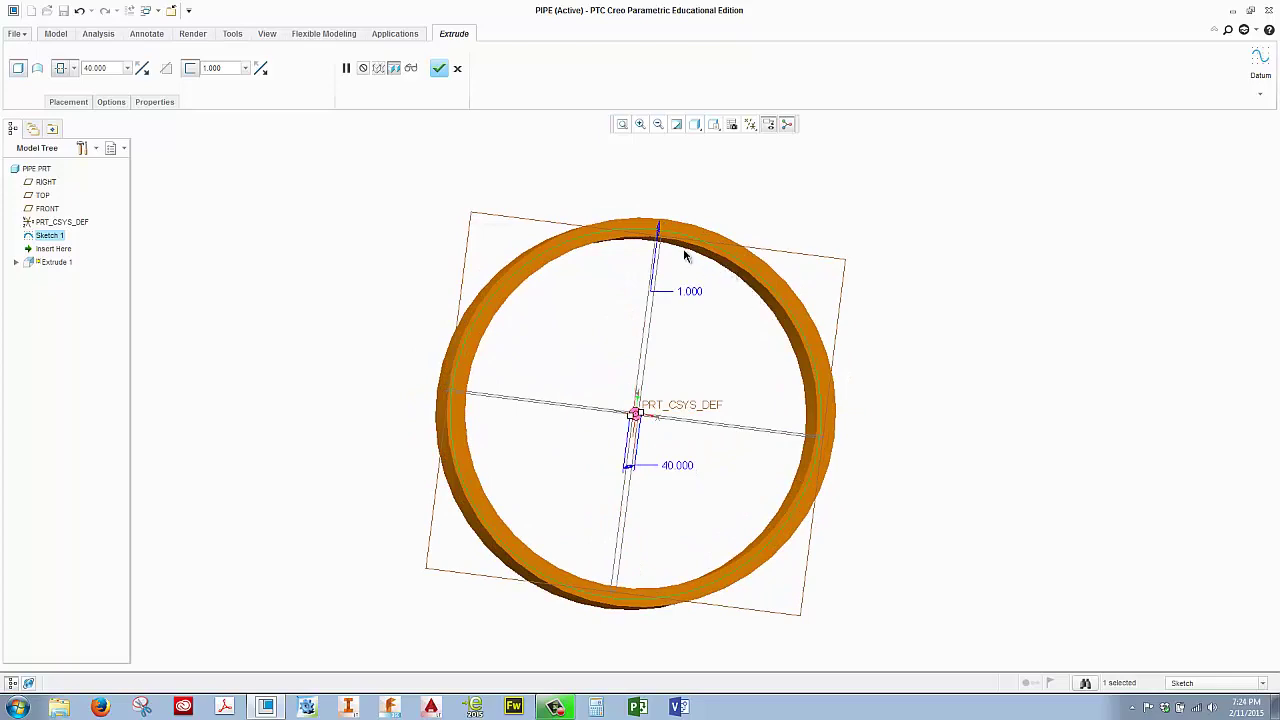
pyautogui.scroll(2, 680, 245)
pyautogui.scroll(2, 666, 222)
pyautogui.scroll(-3, 680, 240)
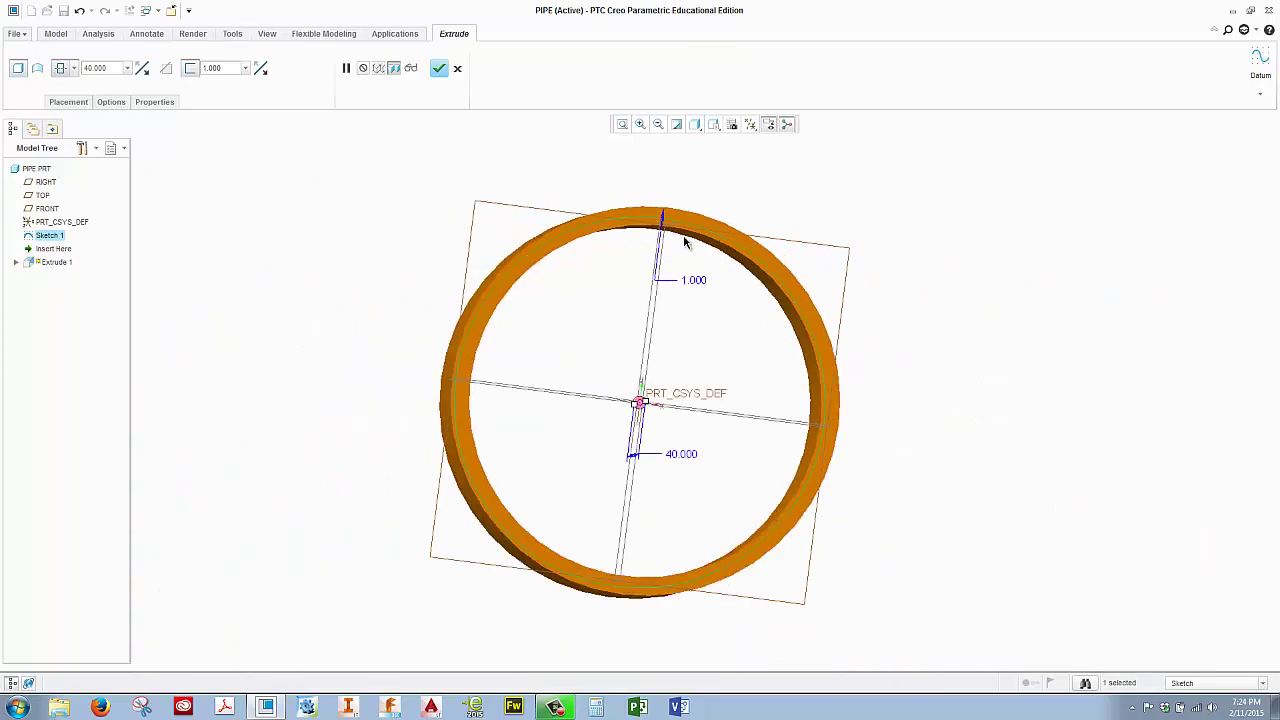
pyautogui.hotkey('ctrl', 'd')
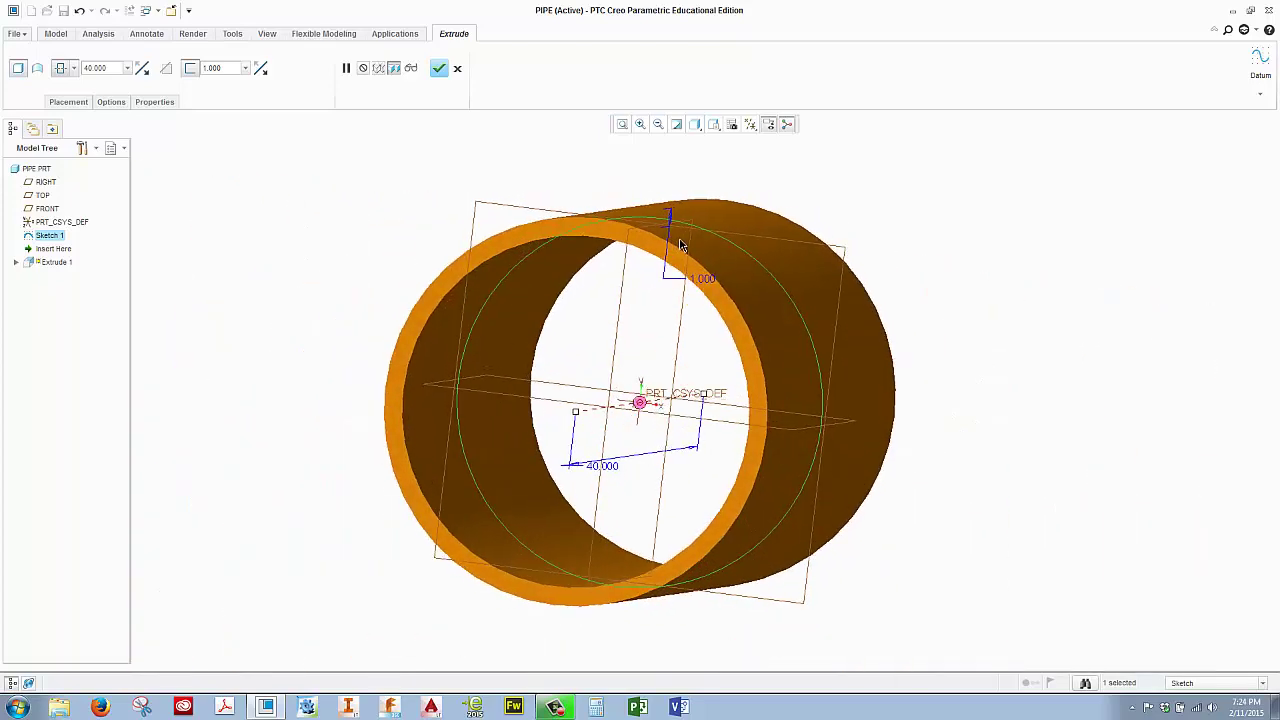
pyautogui.scroll(-1, 678, 245)
pyautogui.click(261, 70)
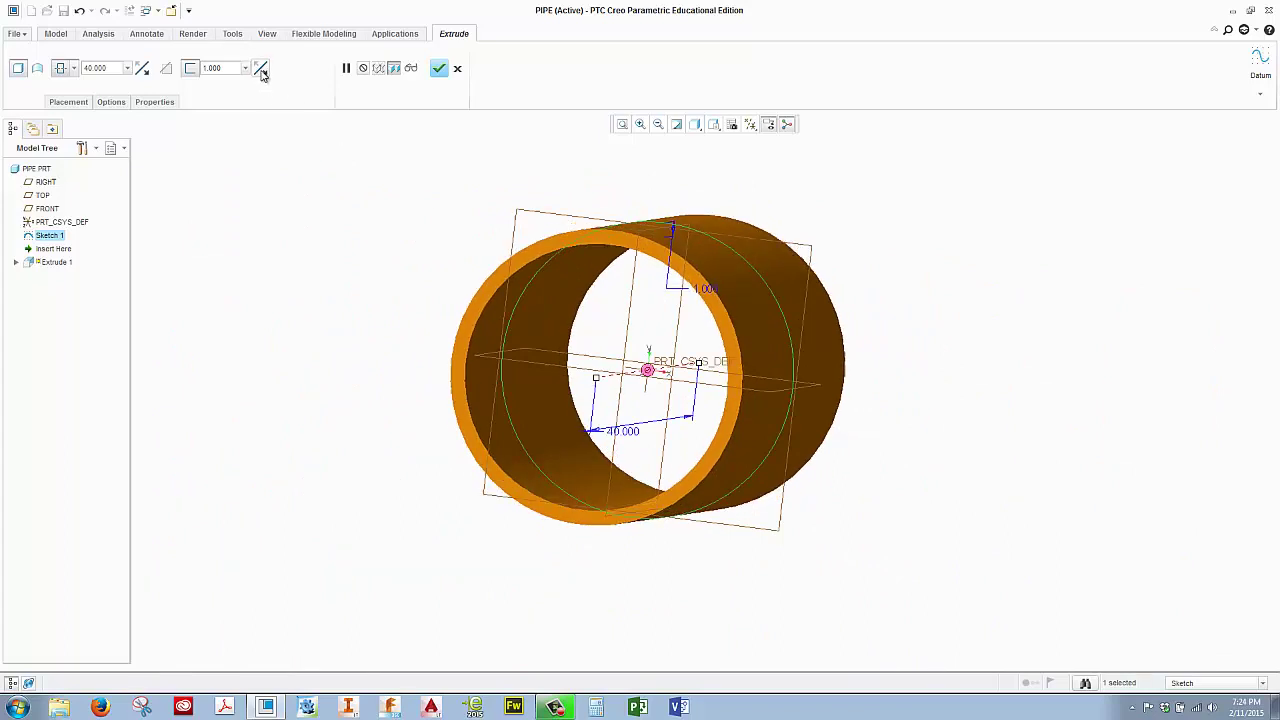
pyautogui.scroll(1, 657, 312)
pyautogui.scroll(1, 656, 314)
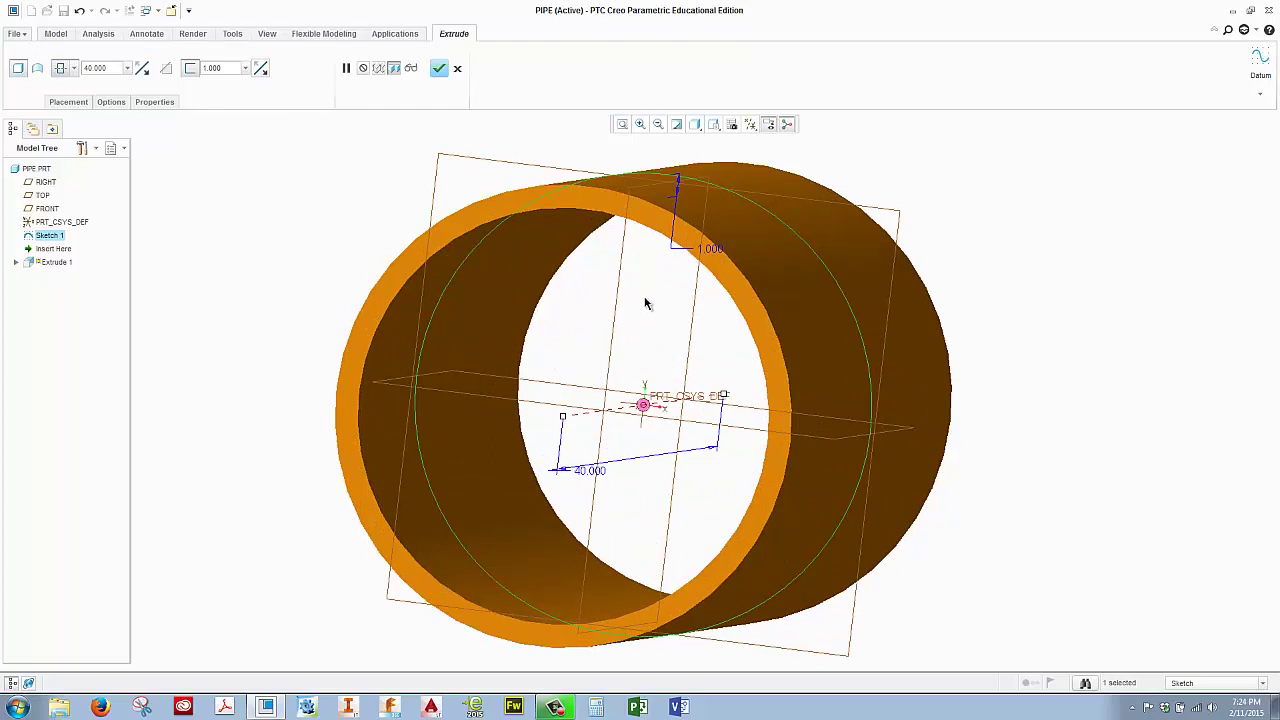
pyautogui.scroll(-1, 649, 305)
# Accept the thin-walled pipe extrusion as the finished Extrude 1 feature.
pyautogui.click(441, 70)
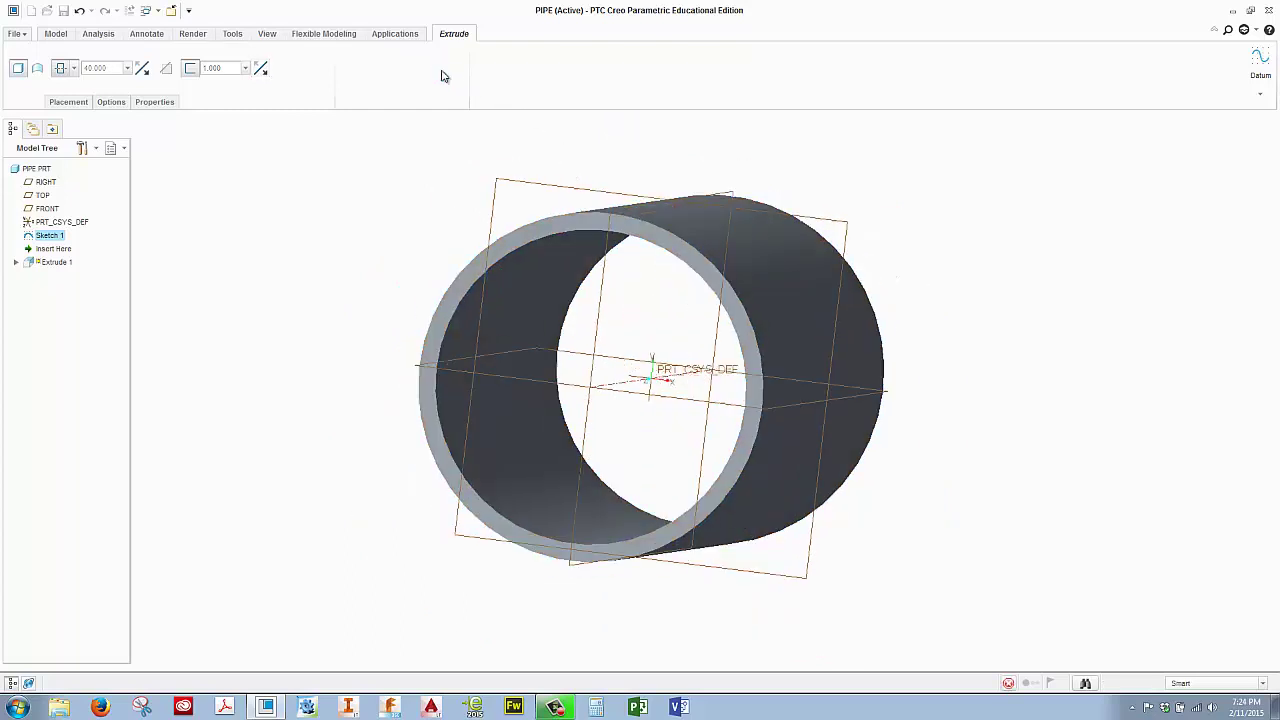
pyautogui.moveTo(616, 300)
pyautogui.mouseDown(button='middle')
pyautogui.moveTo(654, 310)
pyautogui.moveTo(608, 294)
pyautogui.mouseUp(button='middle')
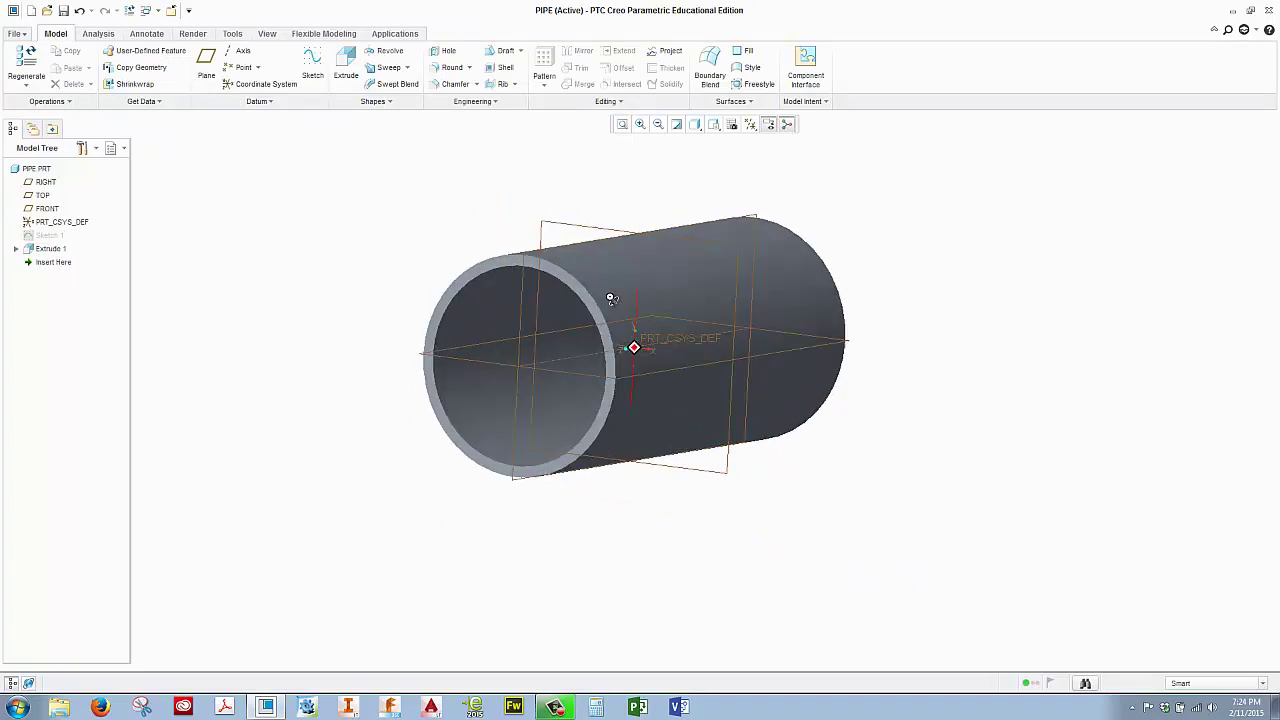